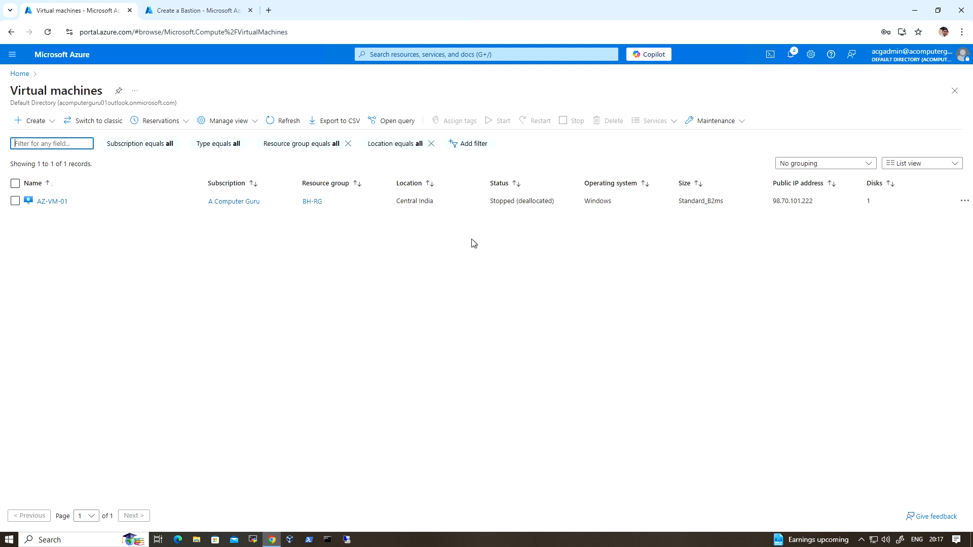
Step: Start the AZ-VM-01 virtual machine from the virtual machines list
{"action": "left_click", "coordinate": [16, 201]}
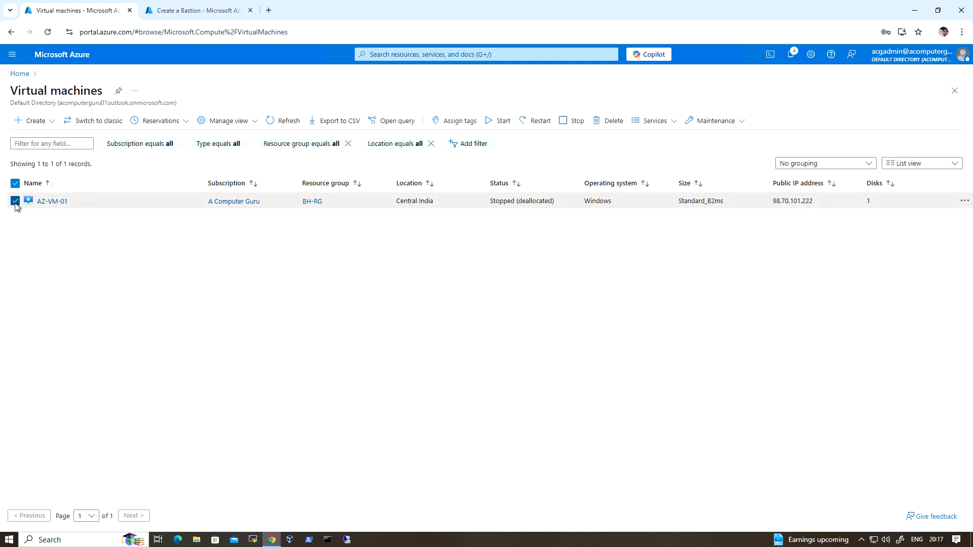
{"action": "left_click", "coordinate": [499, 122]}
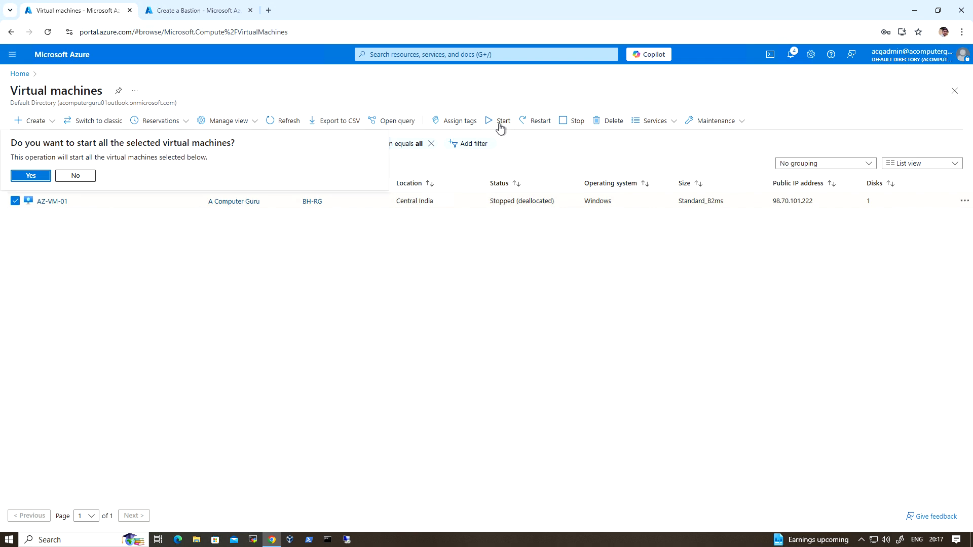
{"action": "left_click", "coordinate": [32, 175]}
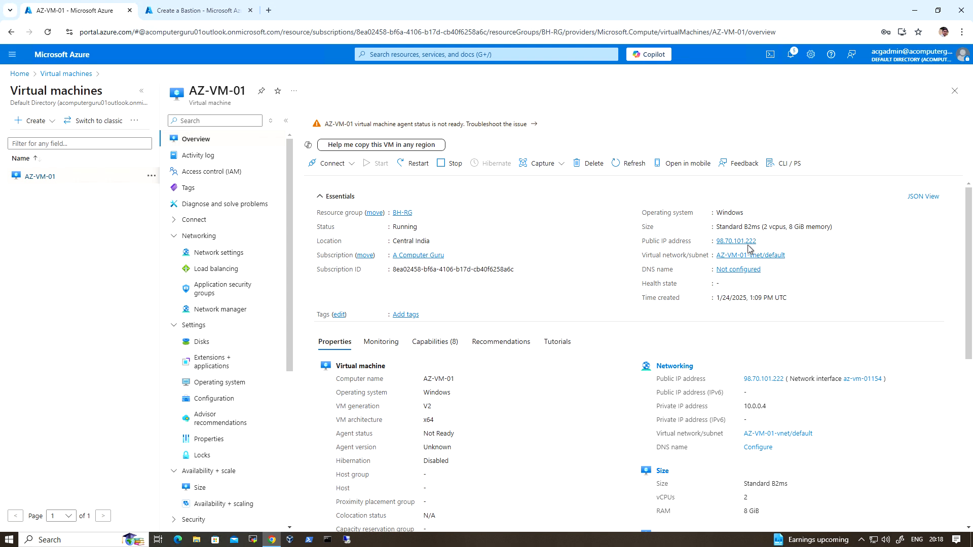
Step: Copy AZ-VM-01's public IP address and connect to 98.70.101.222 through Remote Desktop with the account password, minimizing the session once open
{"action": "left_click", "coordinate": [762, 241]}
{"action": "left_click", "coordinate": [347, 539]}
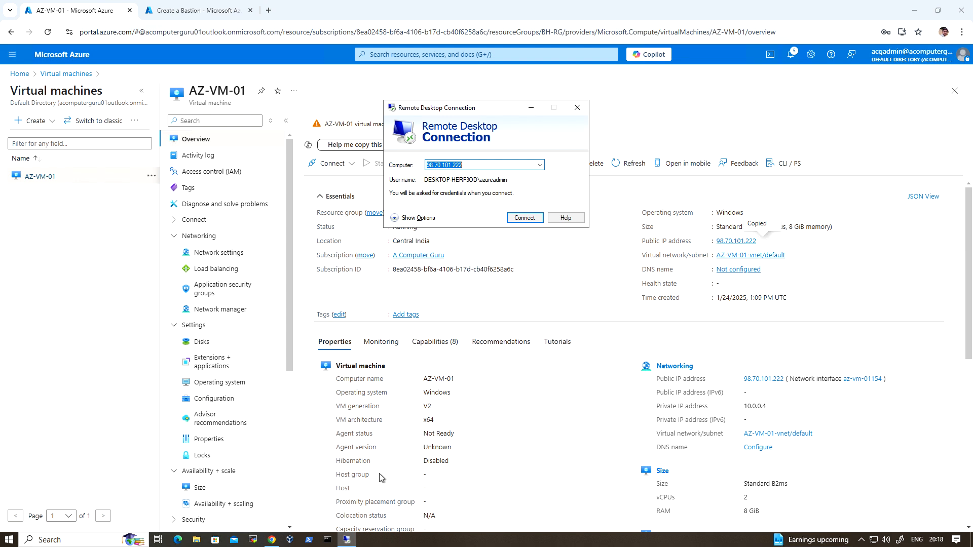
{"action": "left_click", "coordinate": [530, 220]}
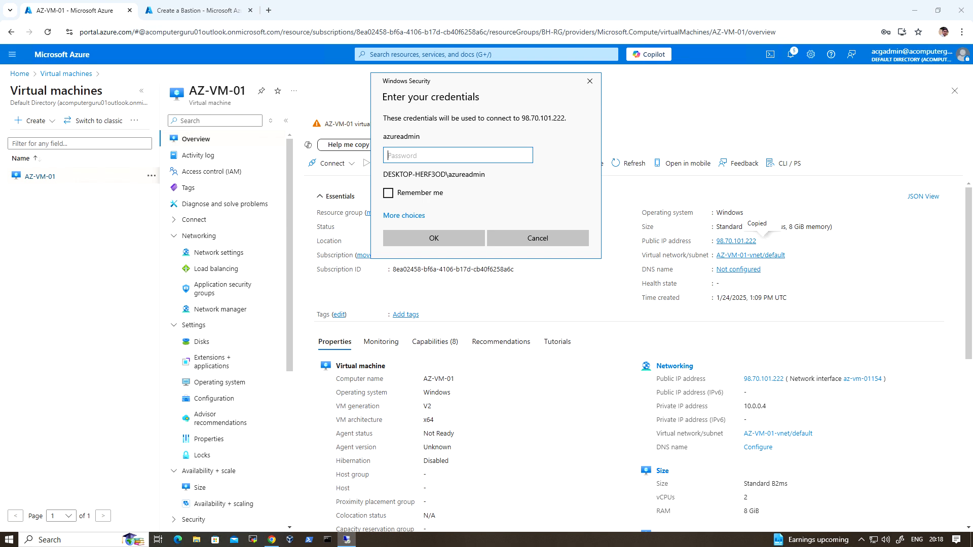
{"action": "type", "text": "**********"}
{"action": "key", "text": "Return"}
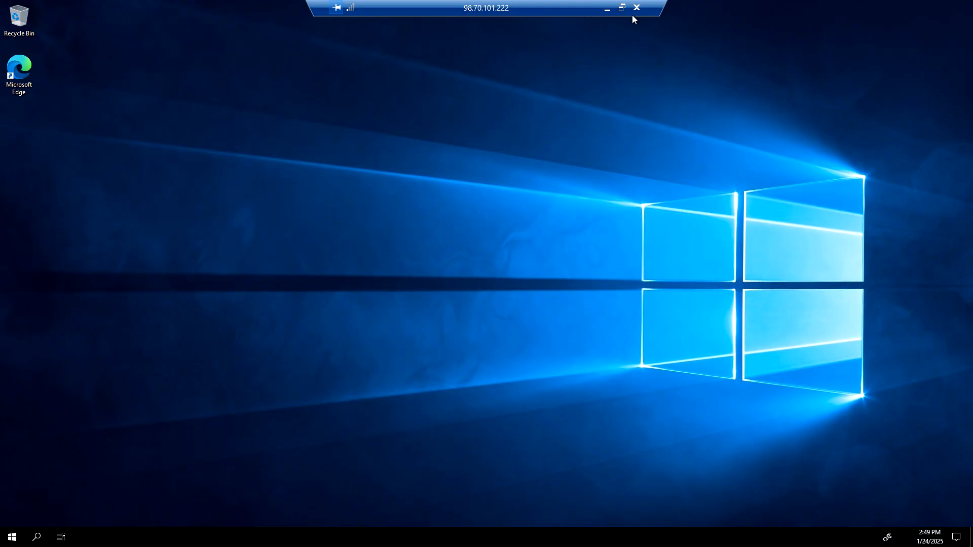
{"action": "left_click", "coordinate": [607, 10]}
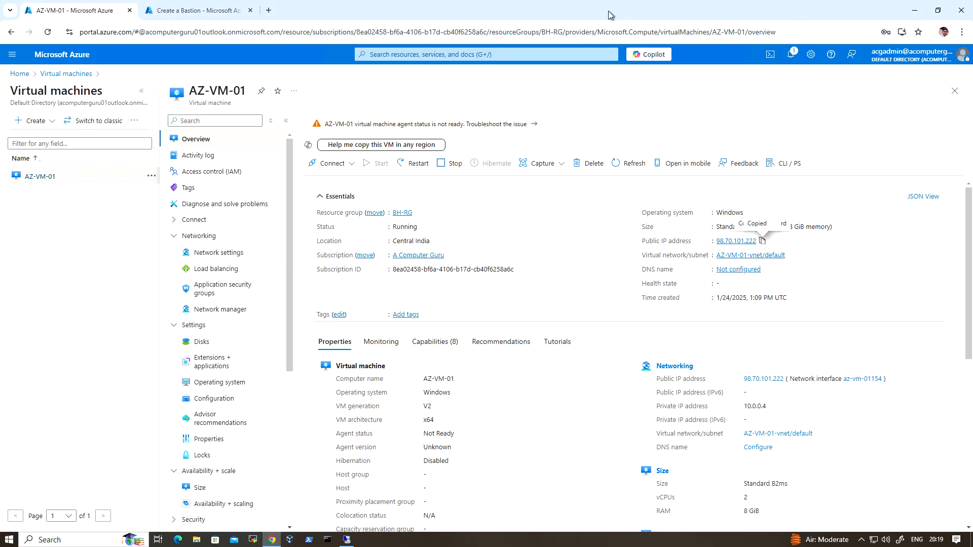
Step: Find the Bastions service from the Azure portal home and begin creating a new Bastion
{"action": "left_click", "coordinate": [57, 57]}
{"action": "left_click", "coordinate": [502, 54]}
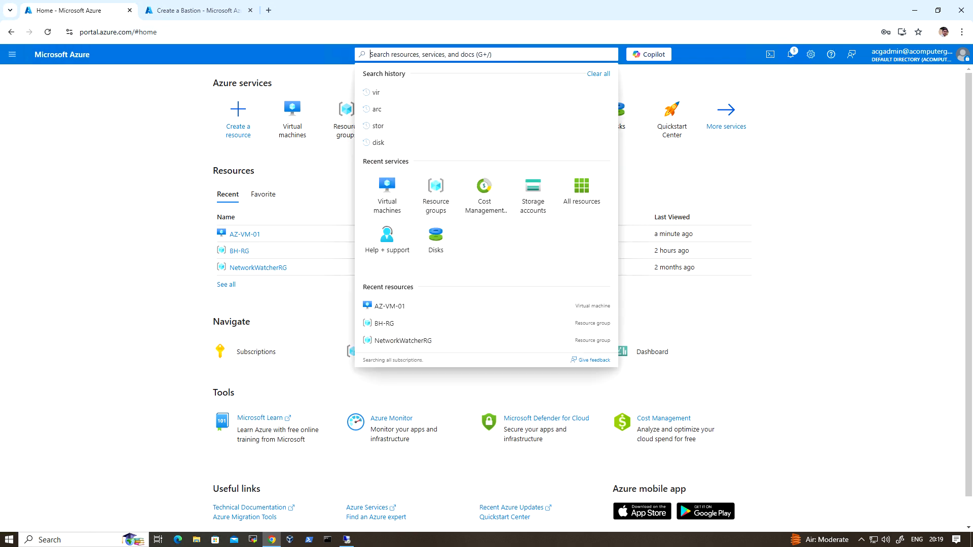
{"action": "type", "text": "bas"}
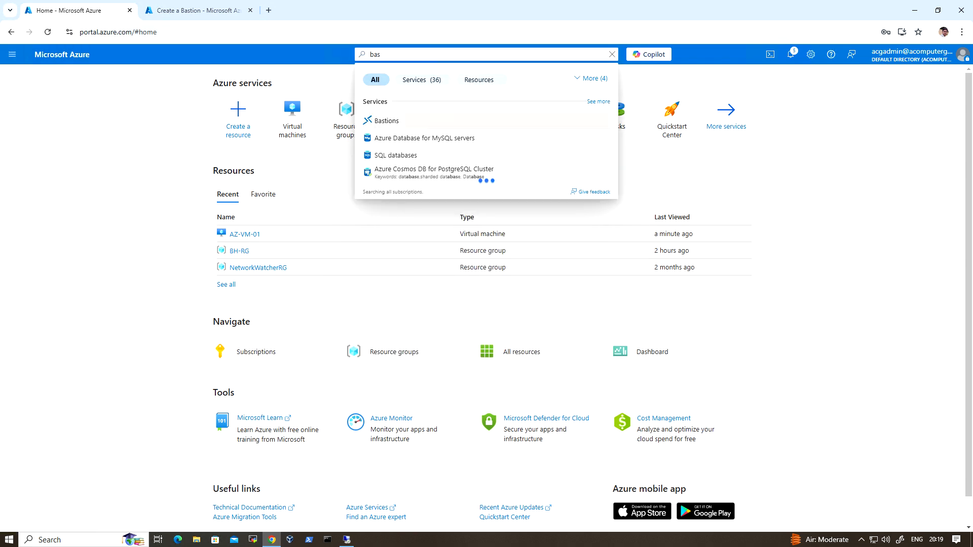
{"action": "left_click", "coordinate": [410, 120]}
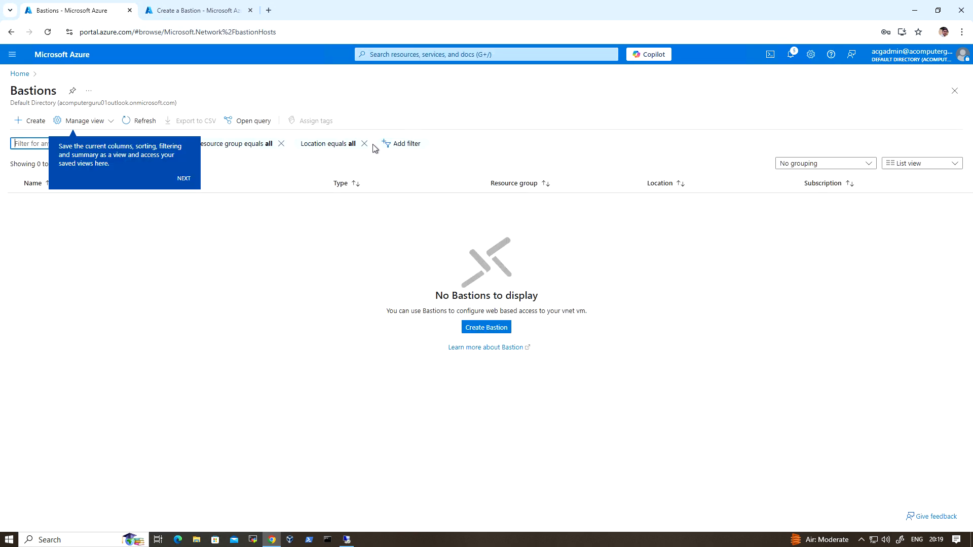
{"action": "left_click", "coordinate": [29, 124]}
{"action": "left_click", "coordinate": [29, 124]}
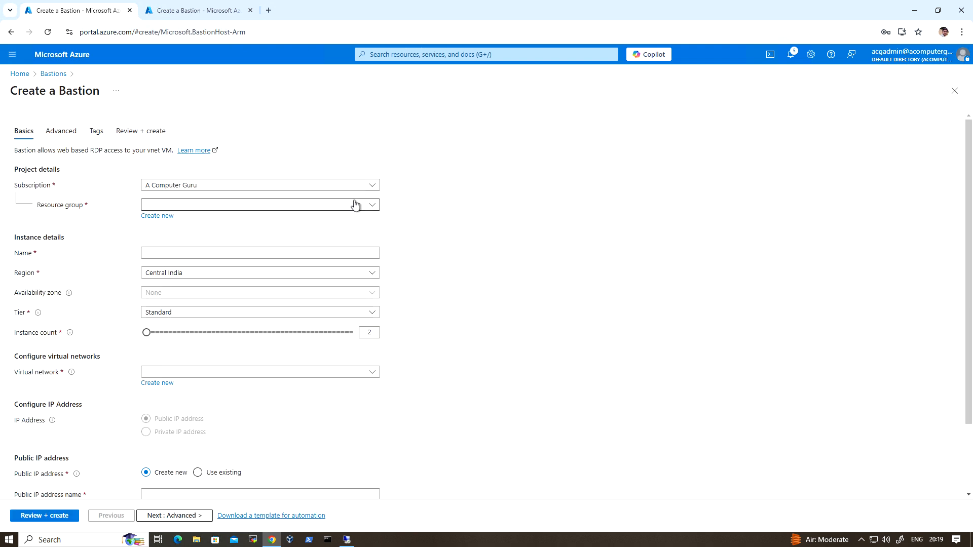
Step: Assign the Bastion to resource group BH-RG, name it BH-01 and choose the Basic tier
{"action": "left_click", "coordinate": [354, 205]}
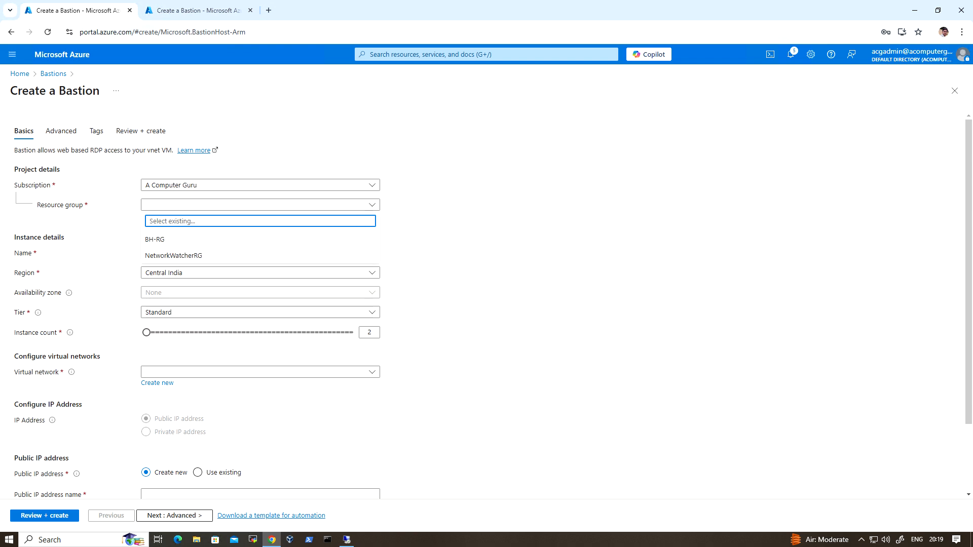
{"action": "left_click", "coordinate": [210, 243]}
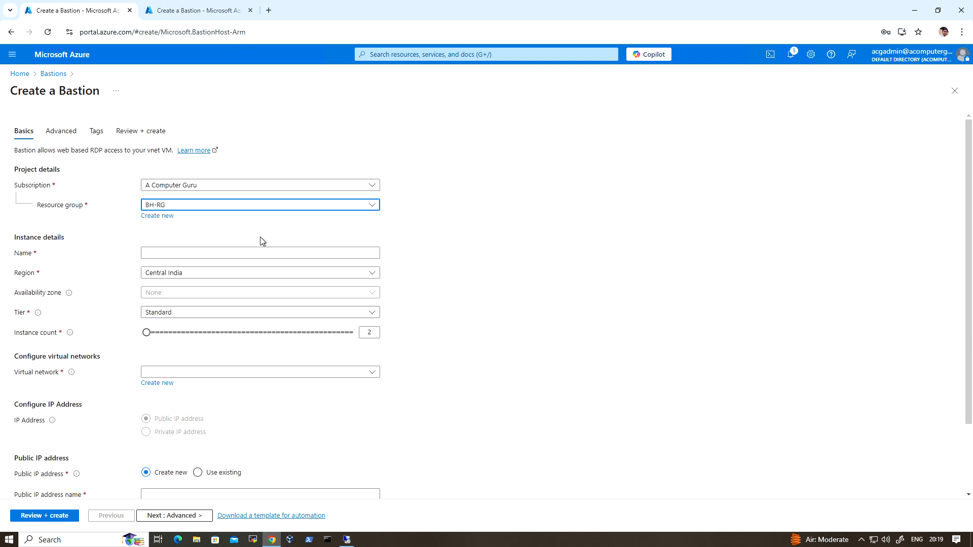
{"action": "left_click", "coordinate": [260, 252]}
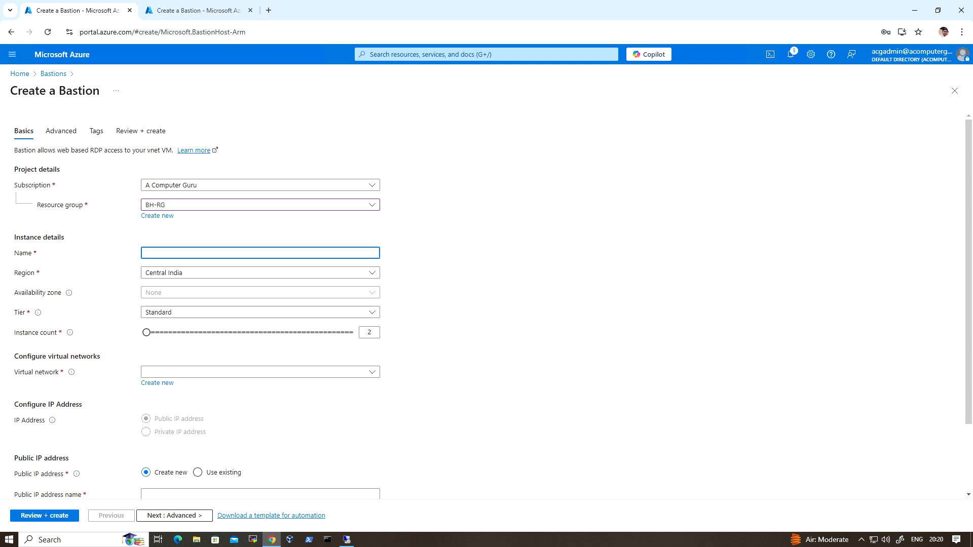
{"action": "type", "text": "BH-"}
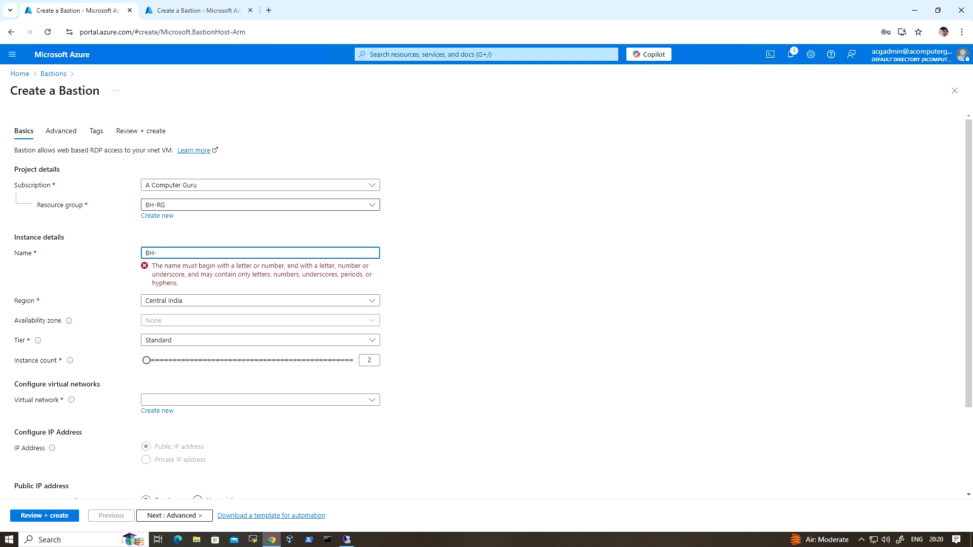
{"action": "type", "text": "01"}
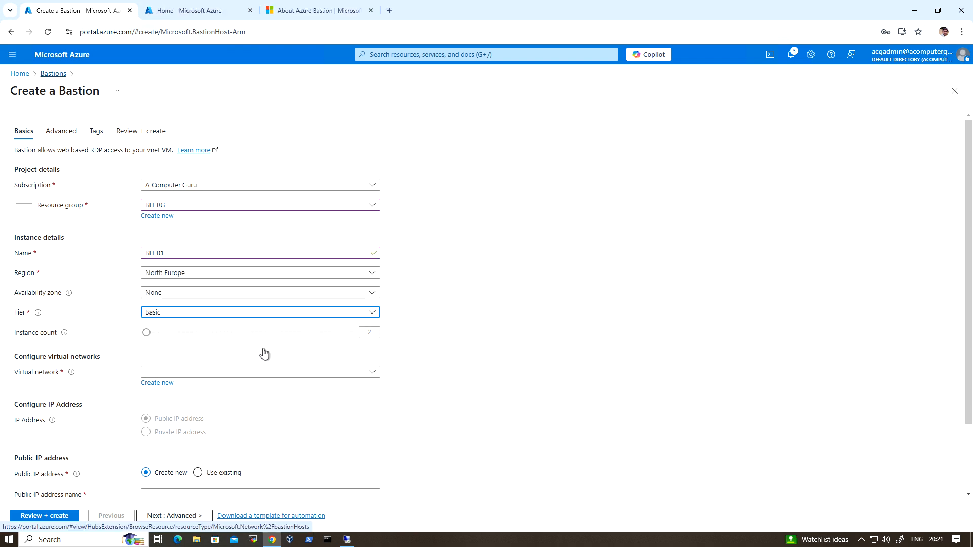
{"action": "left_click", "coordinate": [206, 318]}
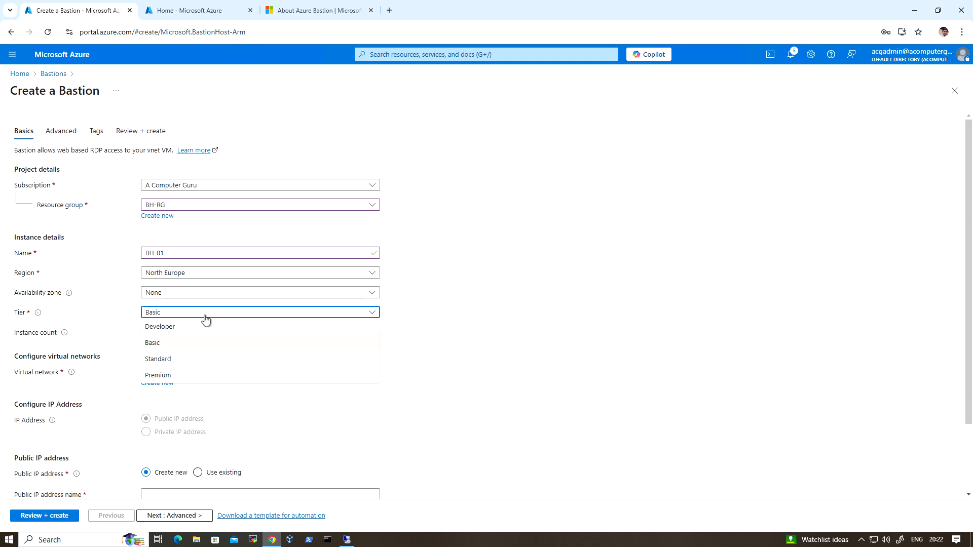
{"action": "left_click", "coordinate": [184, 346]}
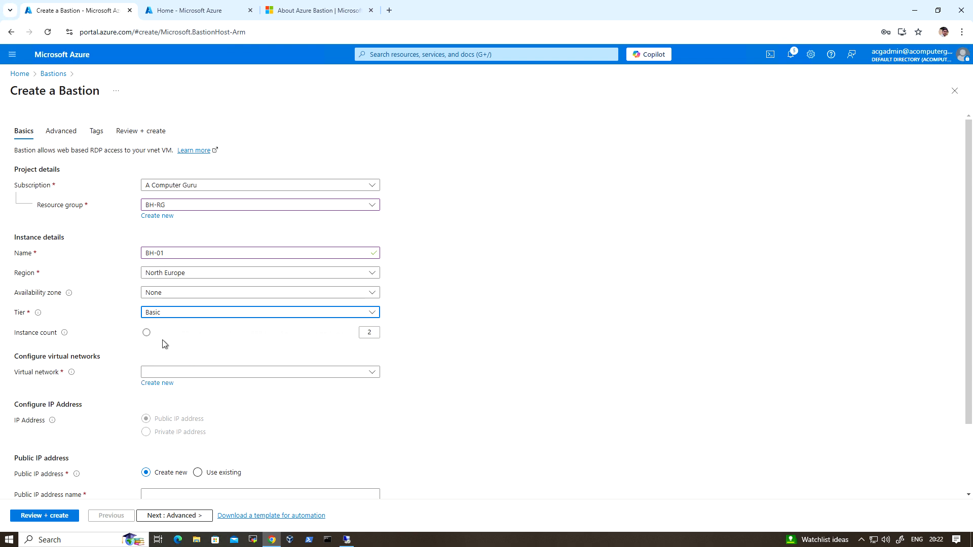
Step: Check the Azure Bastion SKU comparison table for same-network connections and Linux RDP support in the Basic SKU, returning to the Bastion form
{"action": "left_click", "coordinate": [320, 11]}
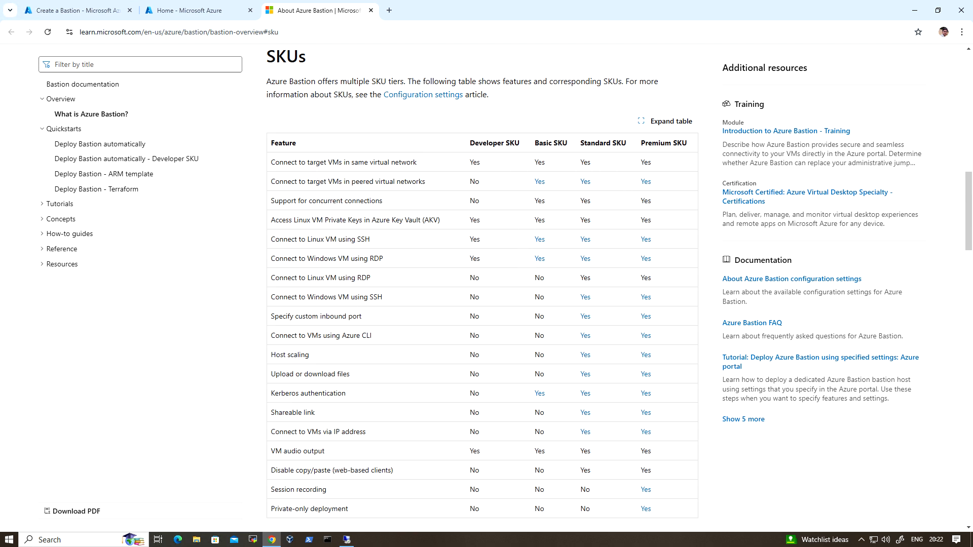
{"action": "left_click_drag", "start_coordinate": [278, 162], "coordinate": [413, 162]}
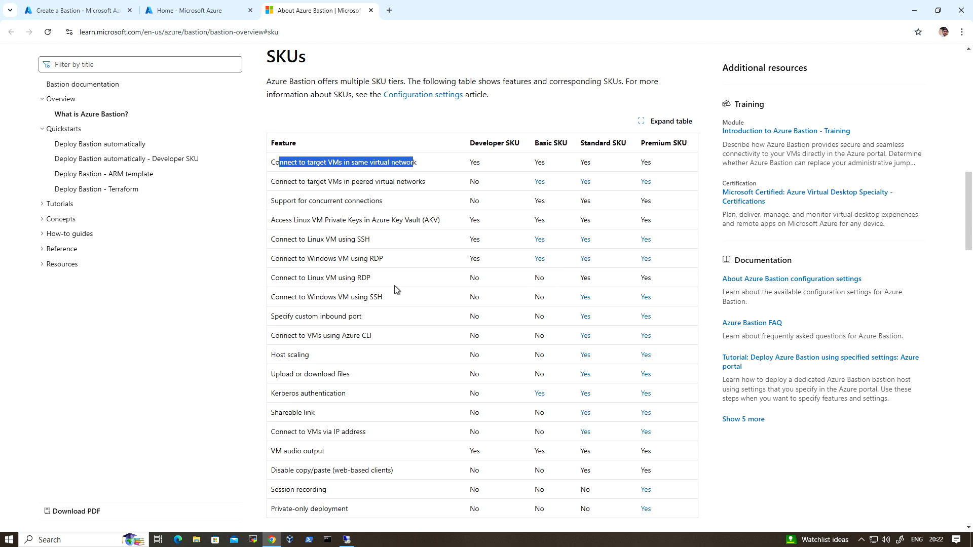
{"action": "left_click_drag", "start_coordinate": [278, 278], "coordinate": [362, 278]}
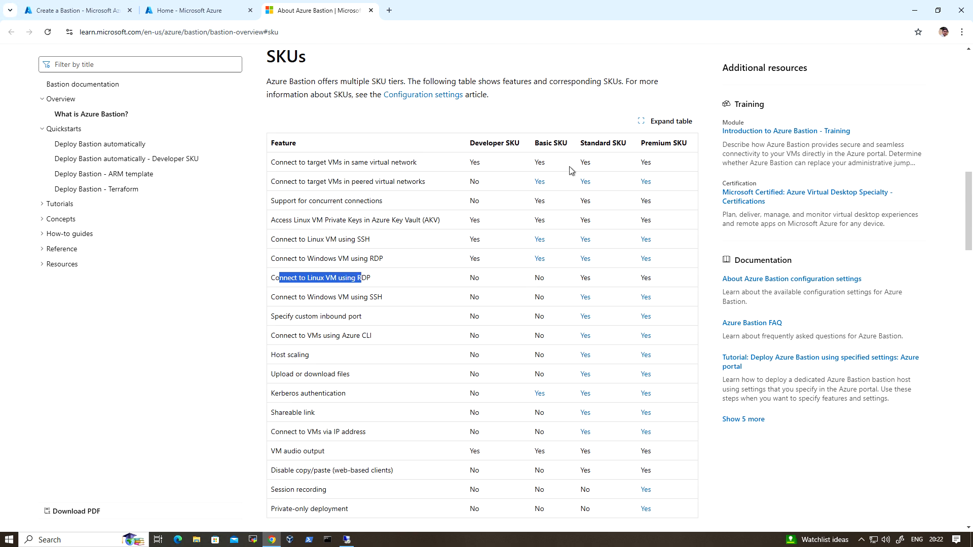
{"action": "left_click", "coordinate": [548, 279]}
{"action": "double_click", "coordinate": [540, 278]}
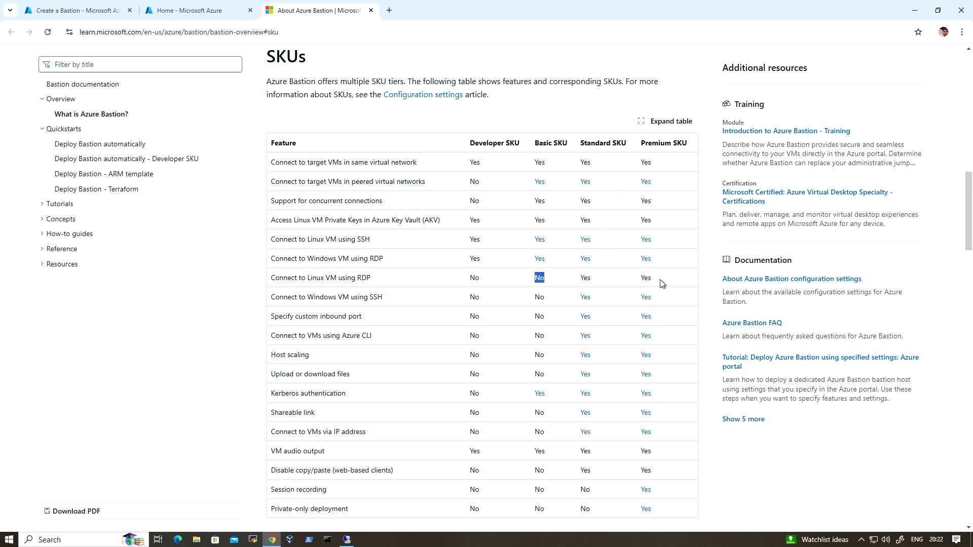
{"action": "left_click", "coordinate": [85, 11]}
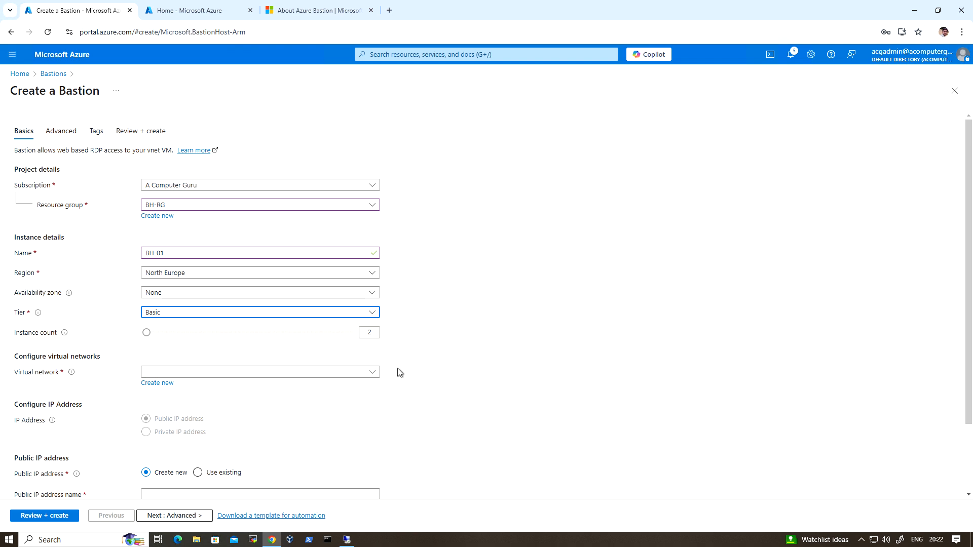
Step: Check which virtual networks are available to the Bastion in the North Europe region
{"action": "scroll", "coordinate": [431, 330], "scroll_direction": "down", "scroll_amount": 2}
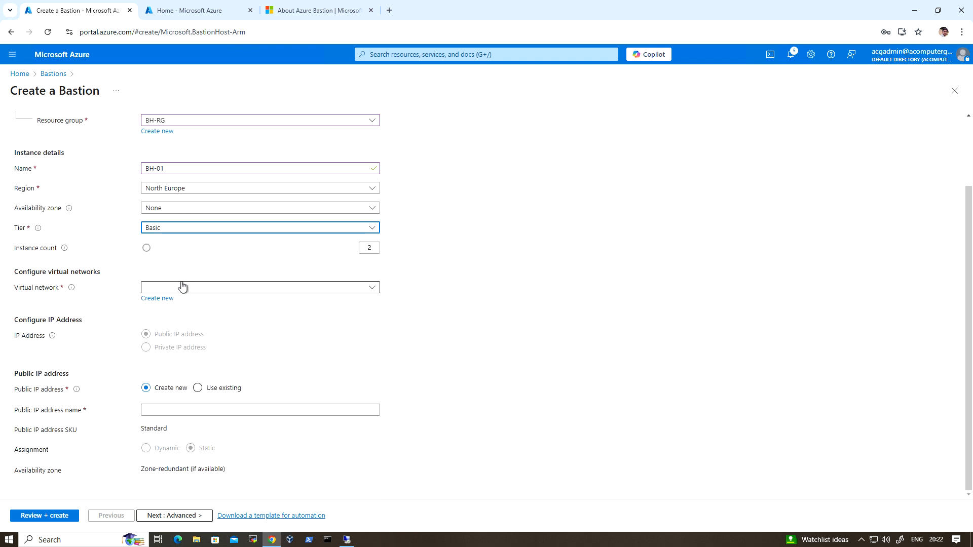
{"action": "left_click", "coordinate": [325, 288]}
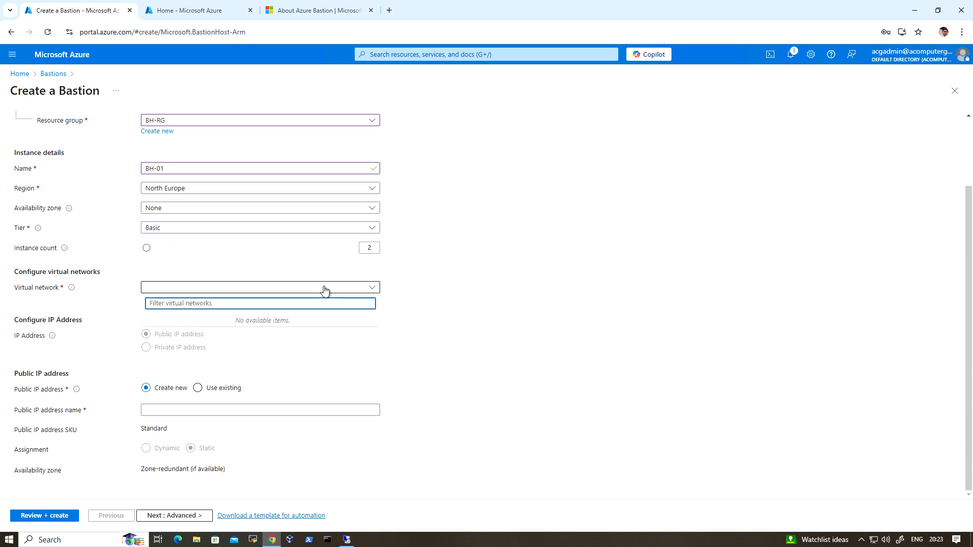
{"action": "left_click", "coordinate": [325, 289]}
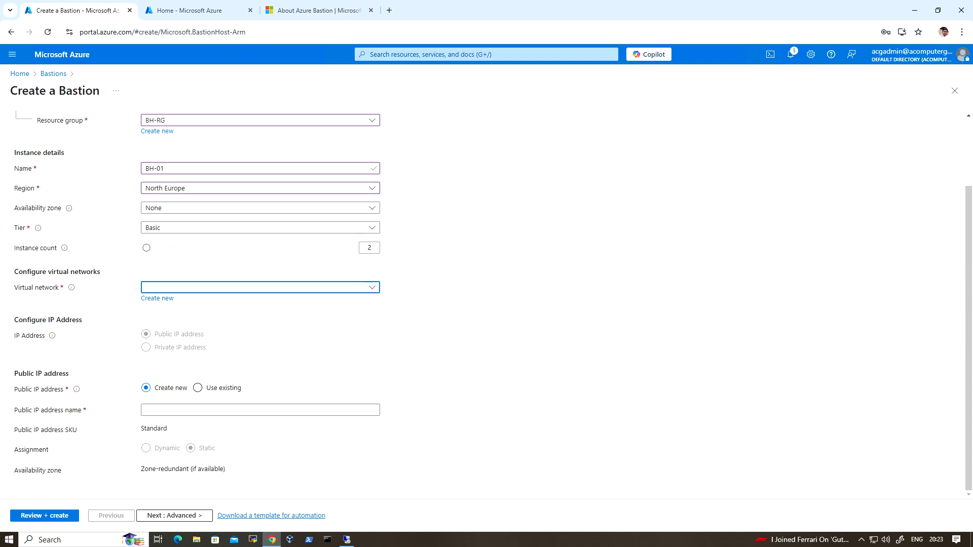
{"action": "left_click", "coordinate": [279, 288]}
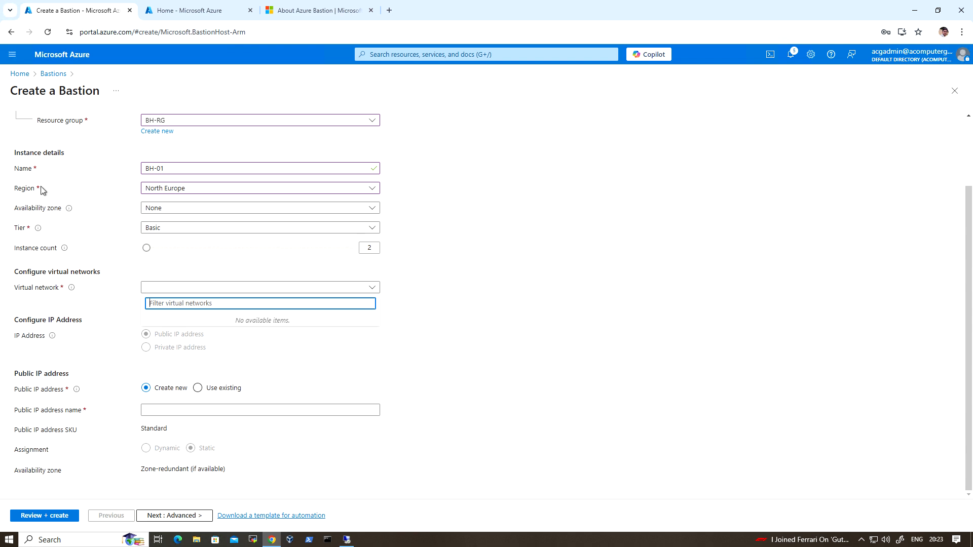
Step: Set the Bastion's region to Central India and select AZ-VM-01-vnet as its virtual network
{"action": "left_click", "coordinate": [208, 192]}
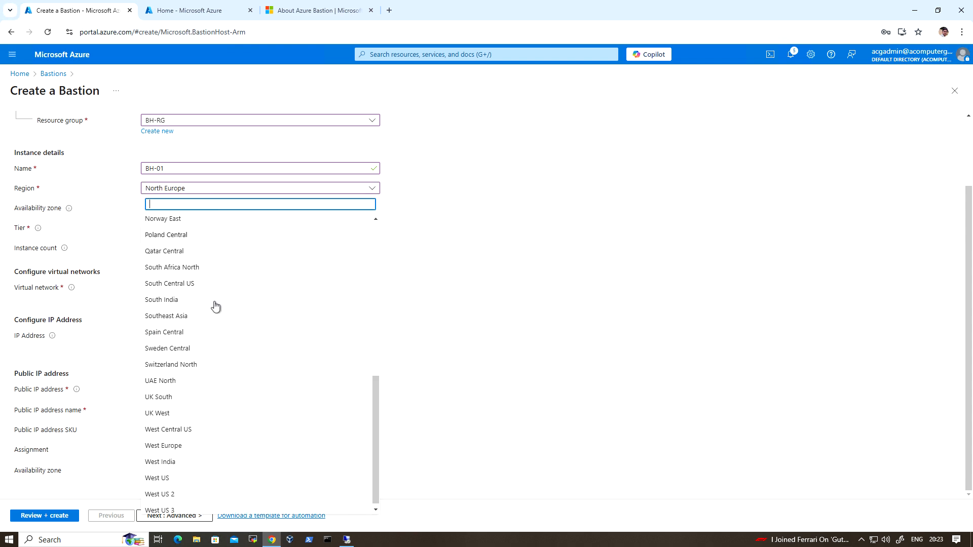
{"action": "scroll", "coordinate": [234, 330], "scroll_direction": "up", "scroll_amount": 4}
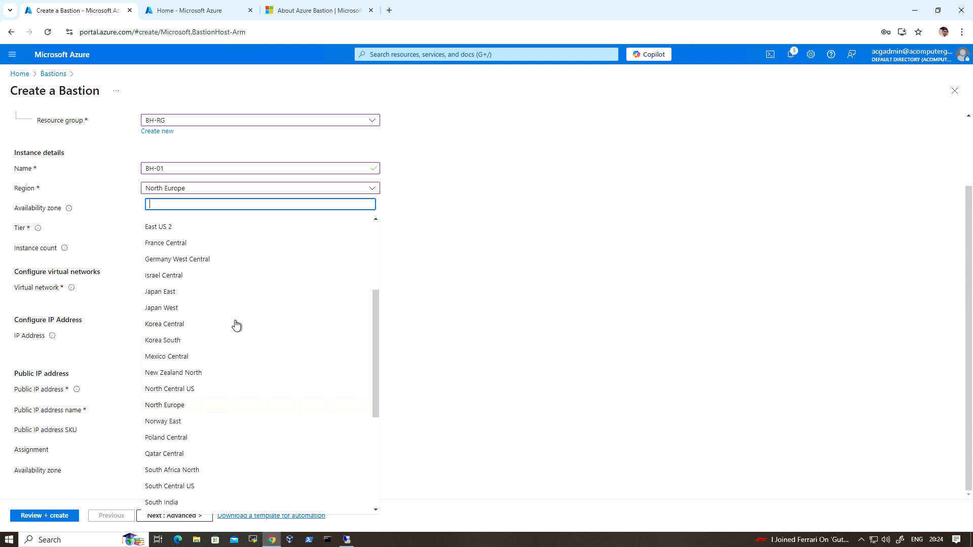
{"action": "scroll", "coordinate": [235, 326], "scroll_direction": "up", "scroll_amount": 3}
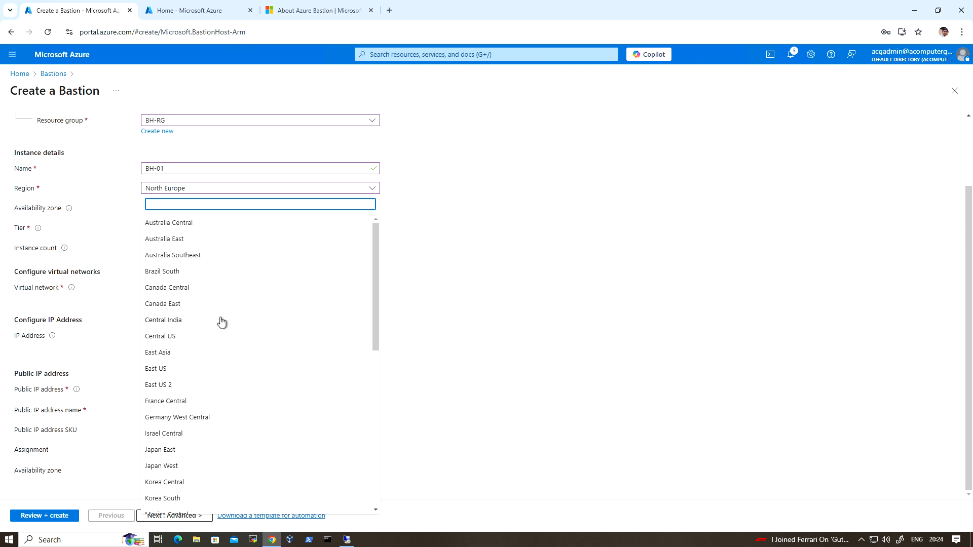
{"action": "left_click", "coordinate": [187, 322]}
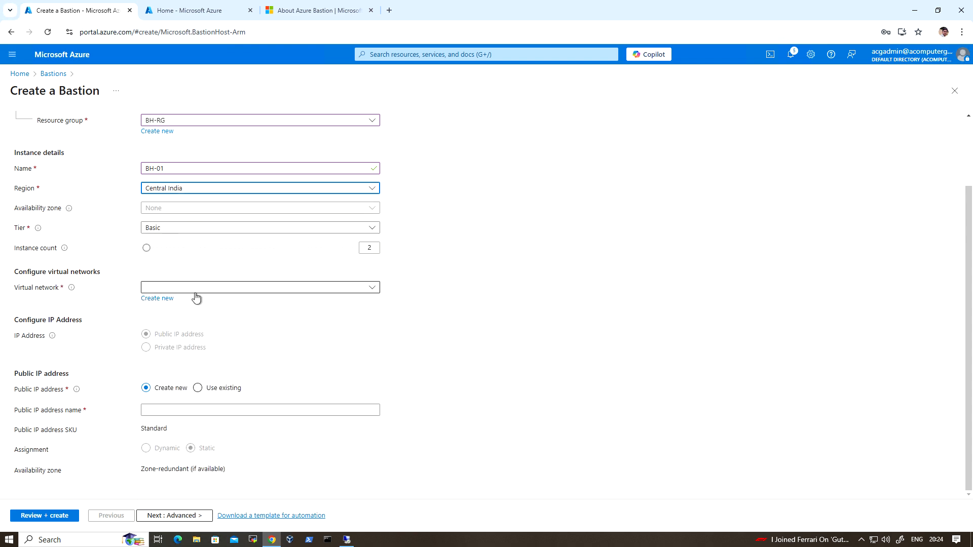
{"action": "left_click", "coordinate": [302, 289]}
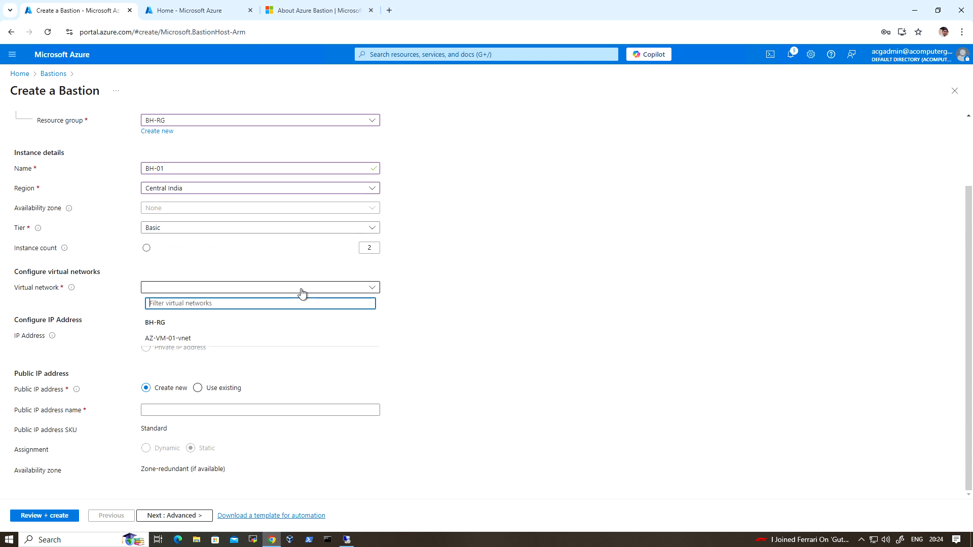
{"action": "left_click", "coordinate": [236, 338]}
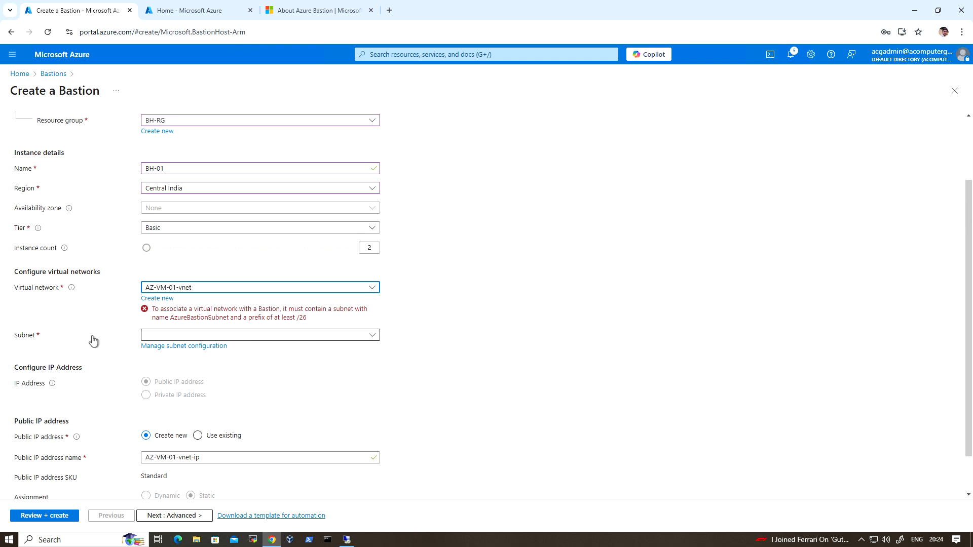
Step: Examine the subnet choices offered for the AZ-VM-01-vnet virtual network
{"action": "left_click", "coordinate": [338, 336]}
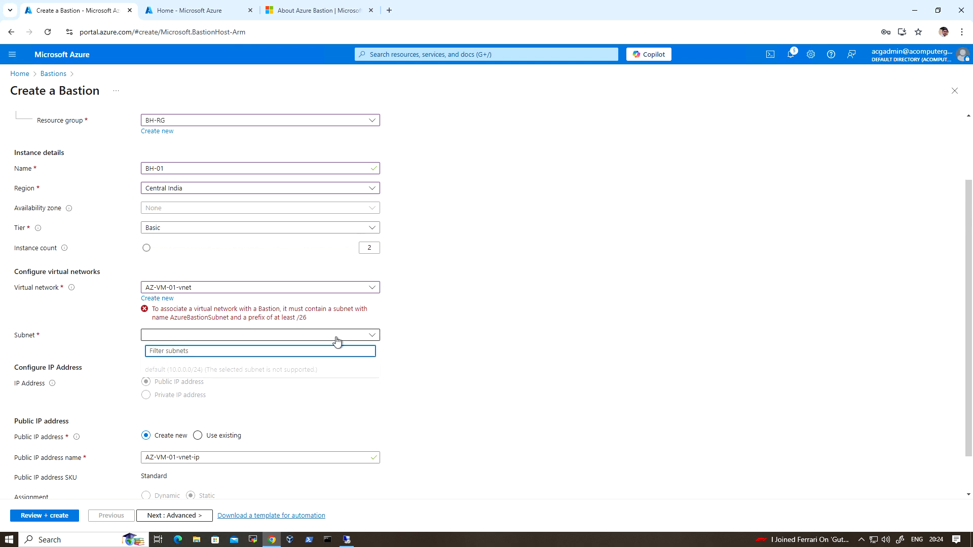
{"action": "left_click", "coordinate": [337, 339]}
{"action": "left_click", "coordinate": [336, 338]}
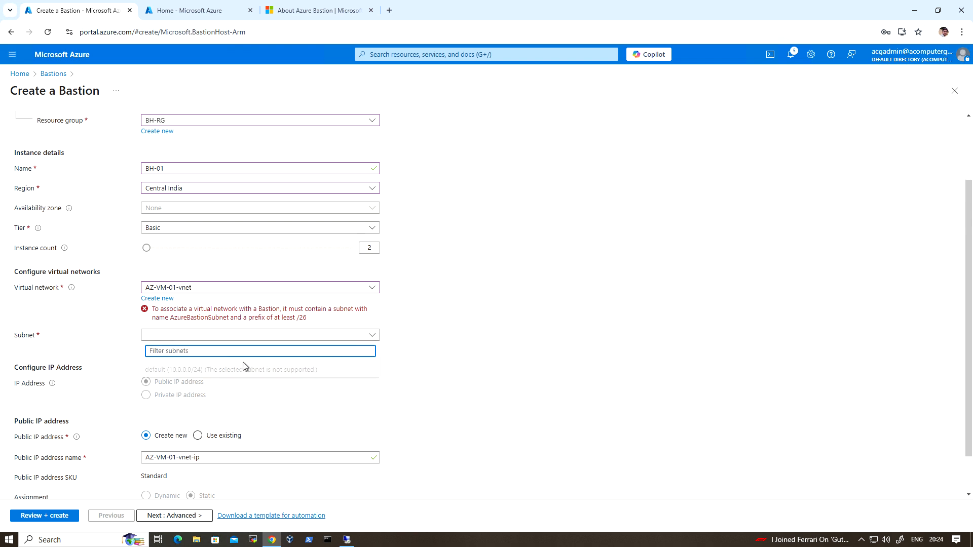
Step: Start a new subnet in AZ-VM-01-vnet and name it AzureBastionSubnet, copying the name from the Bastion form's subnet requirement
{"action": "left_click", "coordinate": [309, 336]}
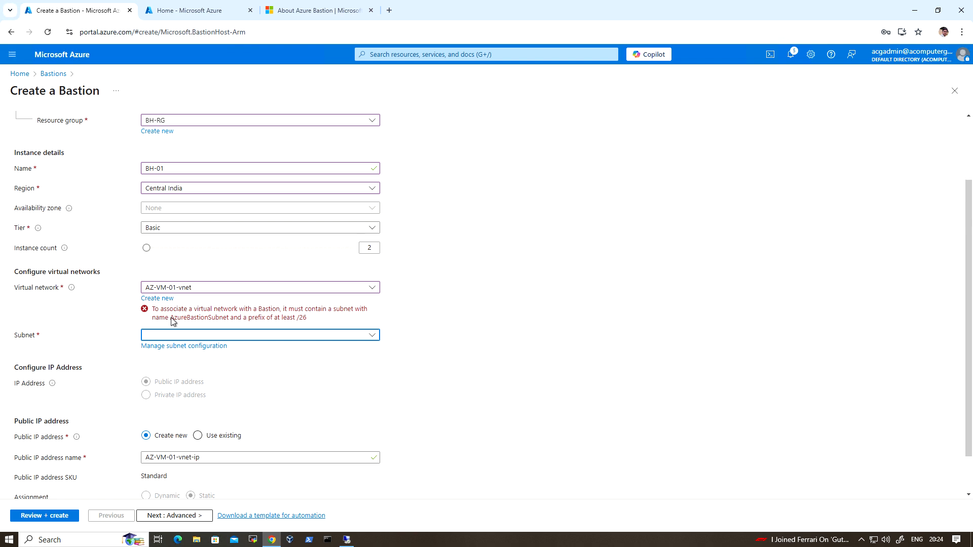
{"action": "left_click_drag", "start_coordinate": [171, 318], "coordinate": [229, 322]}
{"action": "key", "text": "ctrl+c"}
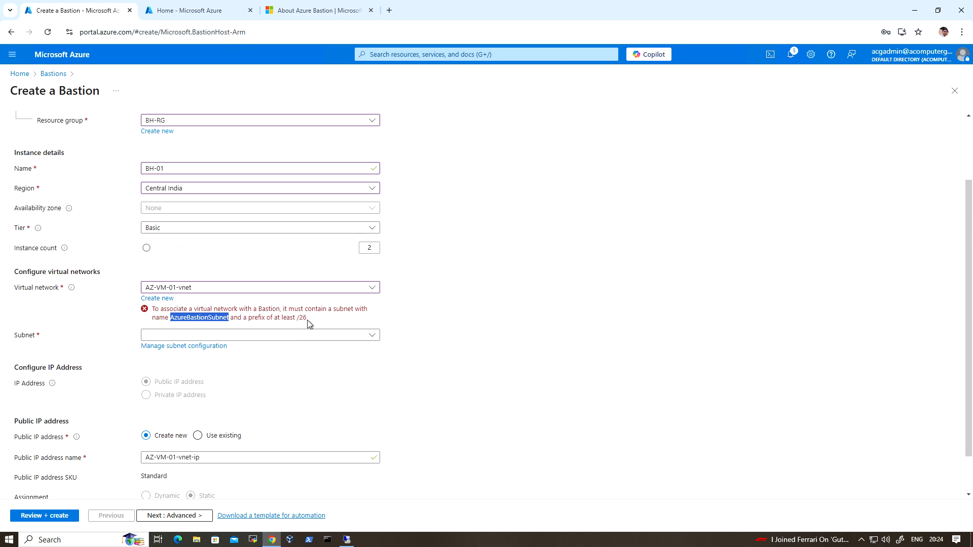
{"action": "left_click", "coordinate": [196, 347]}
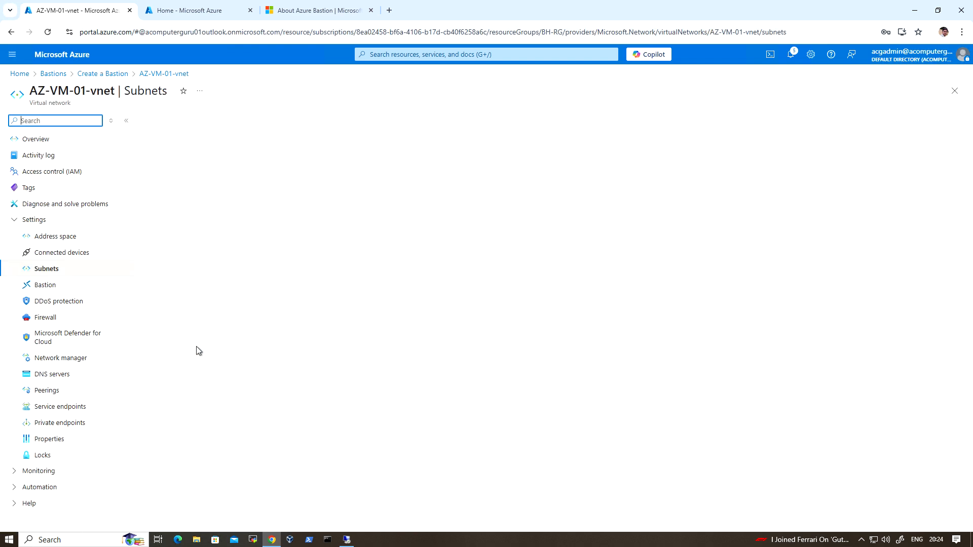
{"action": "left_click", "coordinate": [166, 125]}
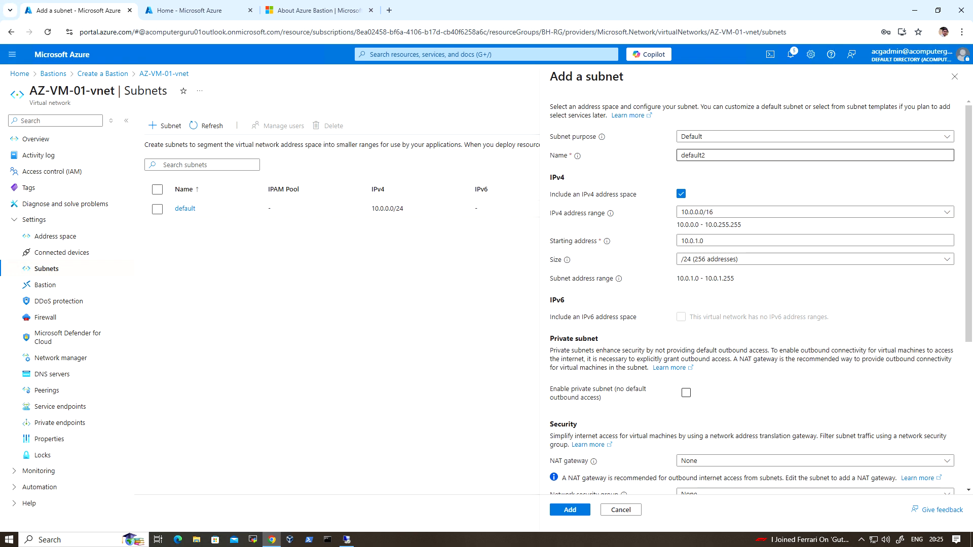
{"action": "double_click", "coordinate": [678, 159]}
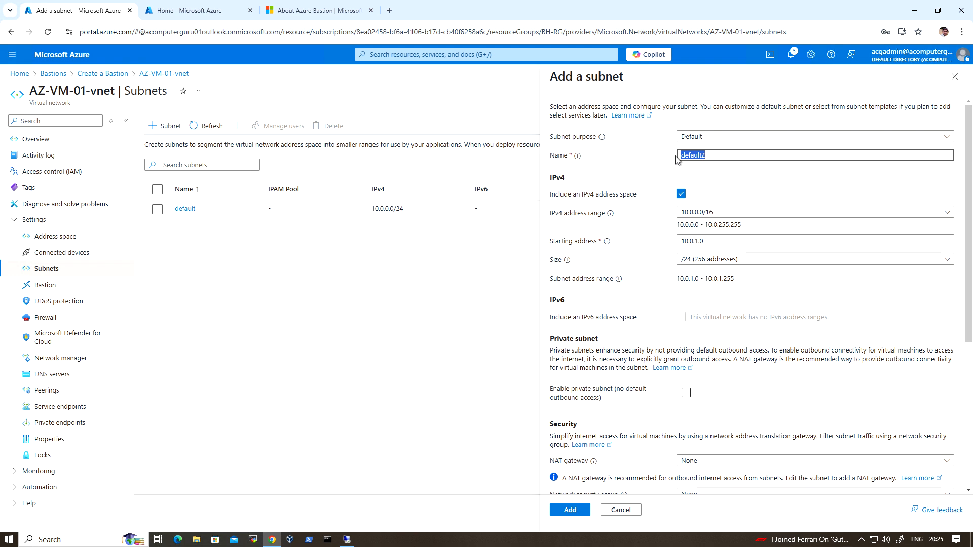
{"action": "key", "text": "ctrl+v"}
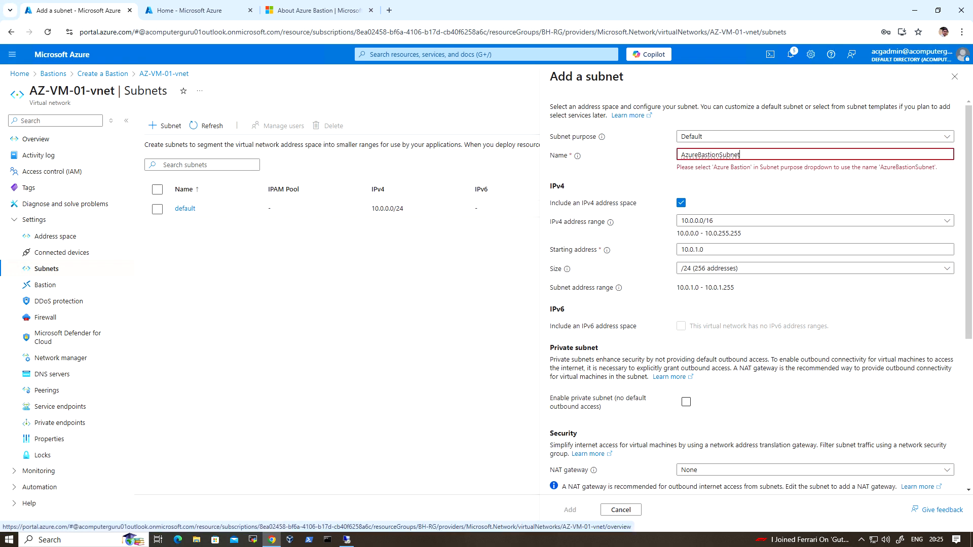
Step: Set the new subnet's purpose to Azure Bastion and add it to the virtual network with the remaining settings at their defaults
{"action": "left_click", "coordinate": [751, 138]}
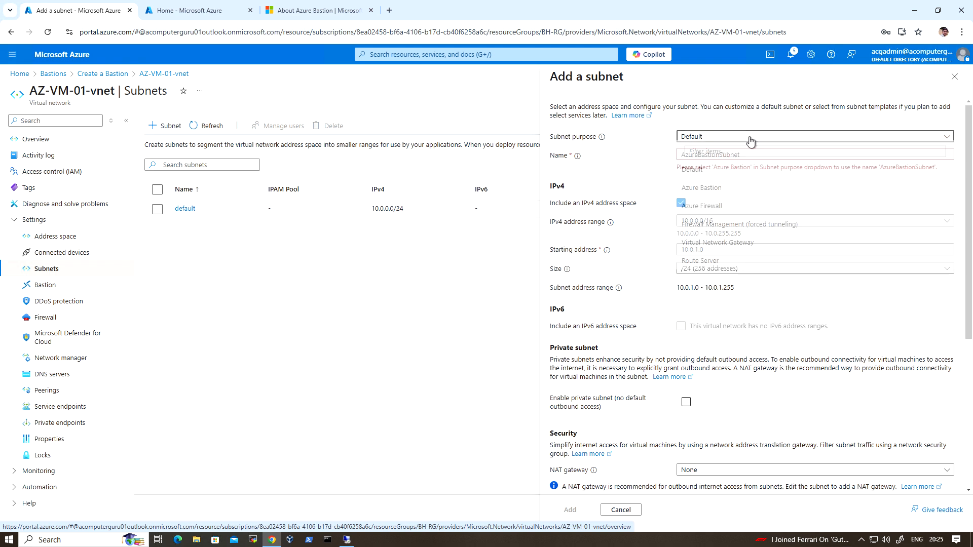
{"action": "left_click", "coordinate": [736, 190]}
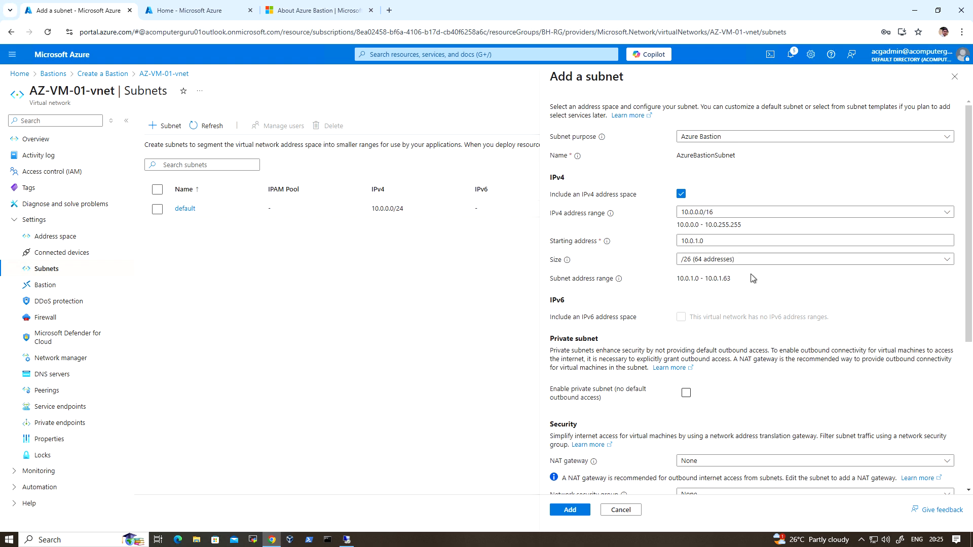
{"action": "scroll", "coordinate": [750, 274], "scroll_direction": "down", "scroll_amount": 1}
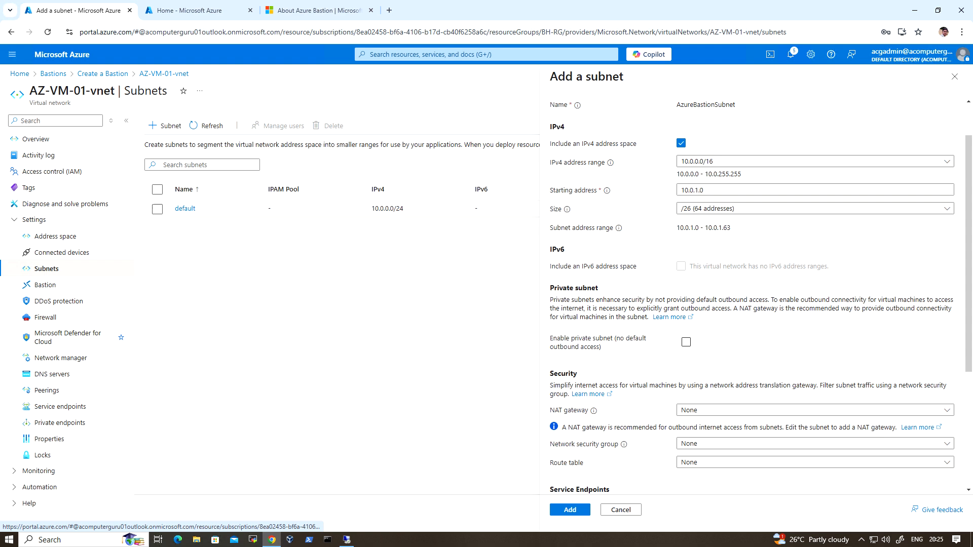
{"action": "scroll", "coordinate": [578, 482], "scroll_direction": "down", "scroll_amount": 3}
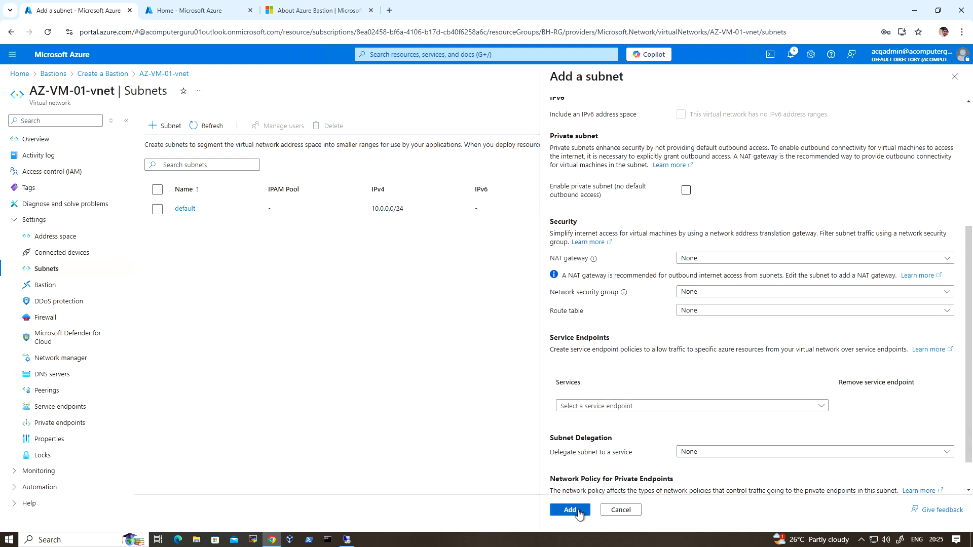
{"action": "left_click", "coordinate": [578, 509]}
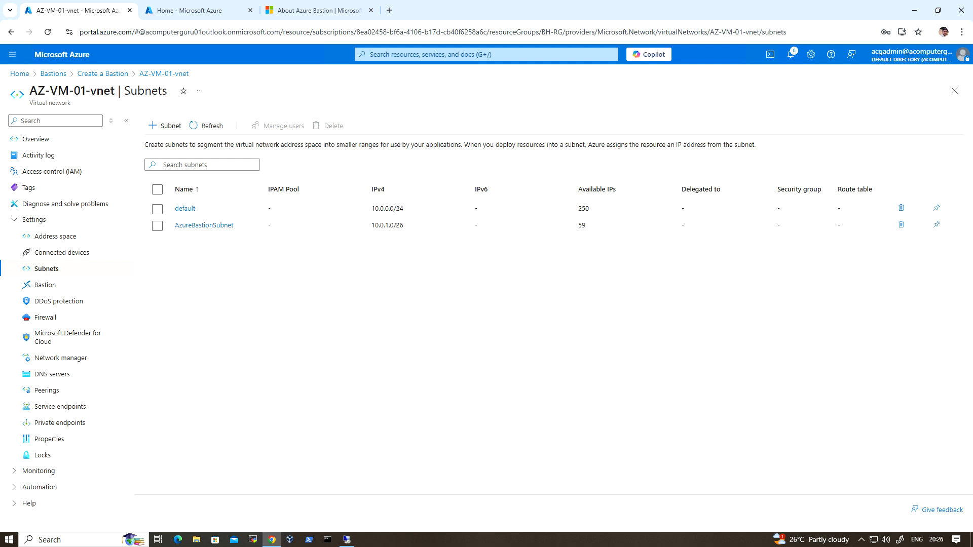
Step: Return to the Bastion creation form and select AzureBastionSubnet (10.0.1.0/26) as its subnet
{"action": "left_click", "coordinate": [116, 74]}
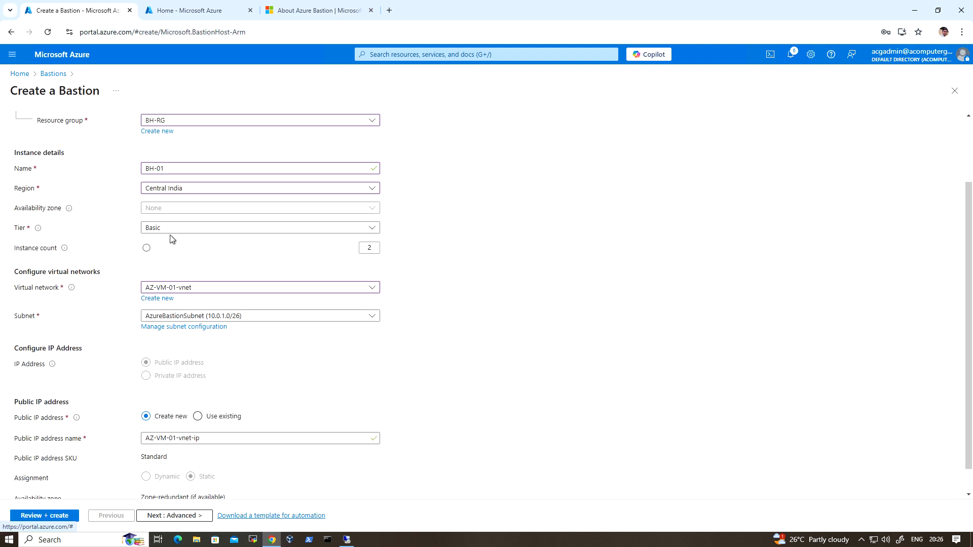
{"action": "left_click", "coordinate": [317, 317]}
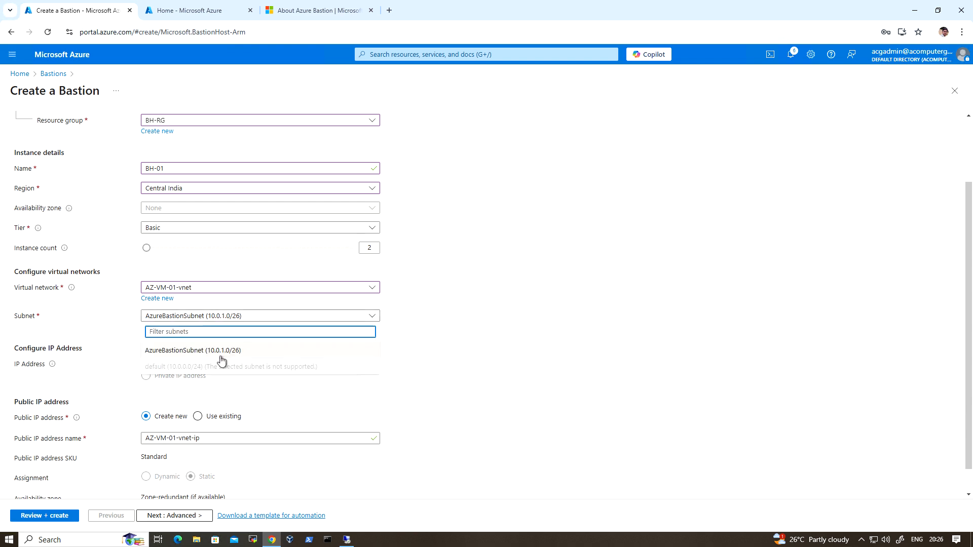
{"action": "left_click", "coordinate": [240, 351]}
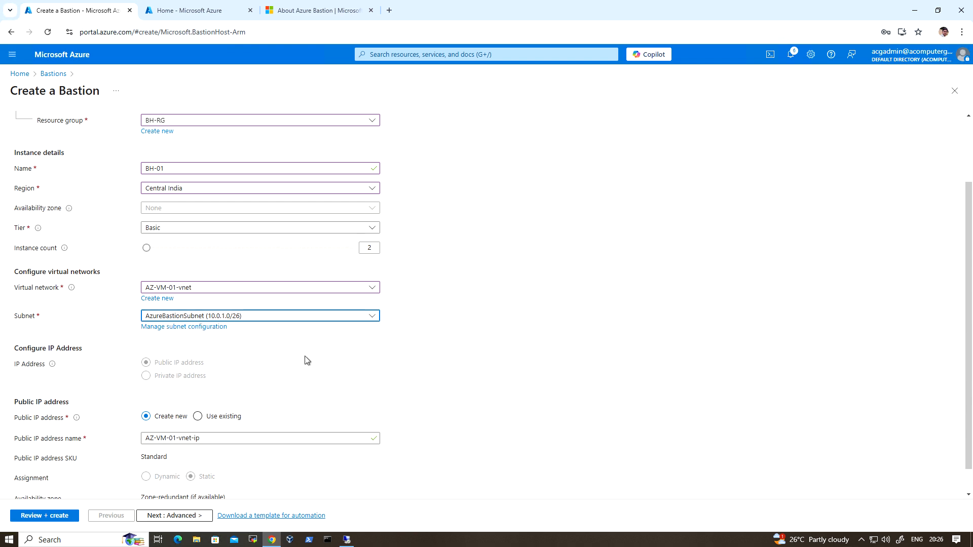
Step: Name the Bastion's new public IP address BH-PIP
{"action": "scroll", "coordinate": [305, 356], "scroll_direction": "down", "scroll_amount": 1}
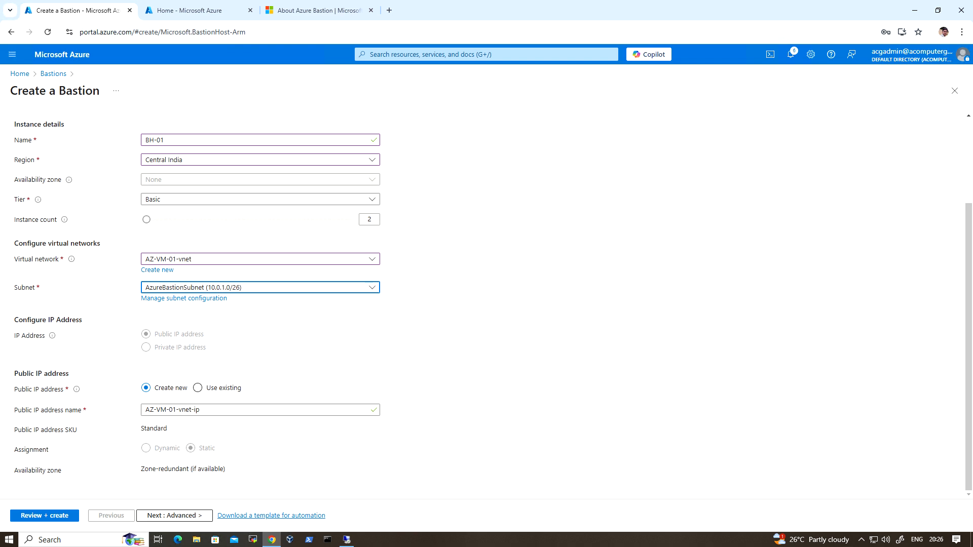
{"action": "left_click", "coordinate": [230, 410]}
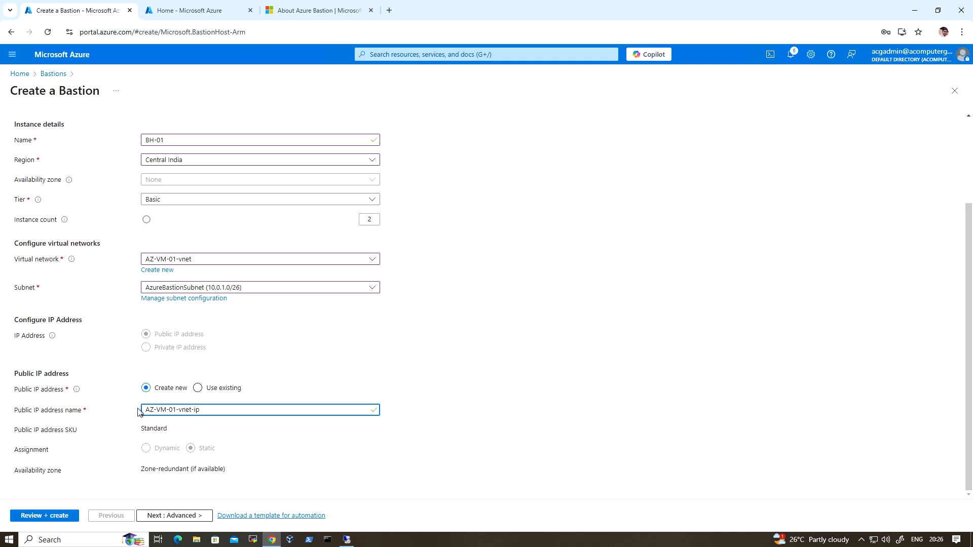
{"action": "left_click_drag", "start_coordinate": [200, 410], "coordinate": [142, 412]}
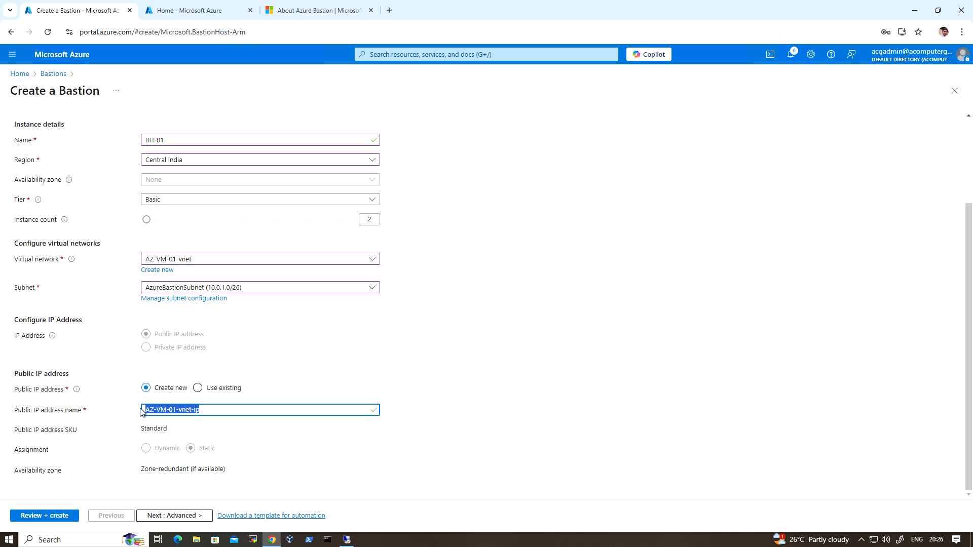
{"action": "type", "text": "BH-P"}
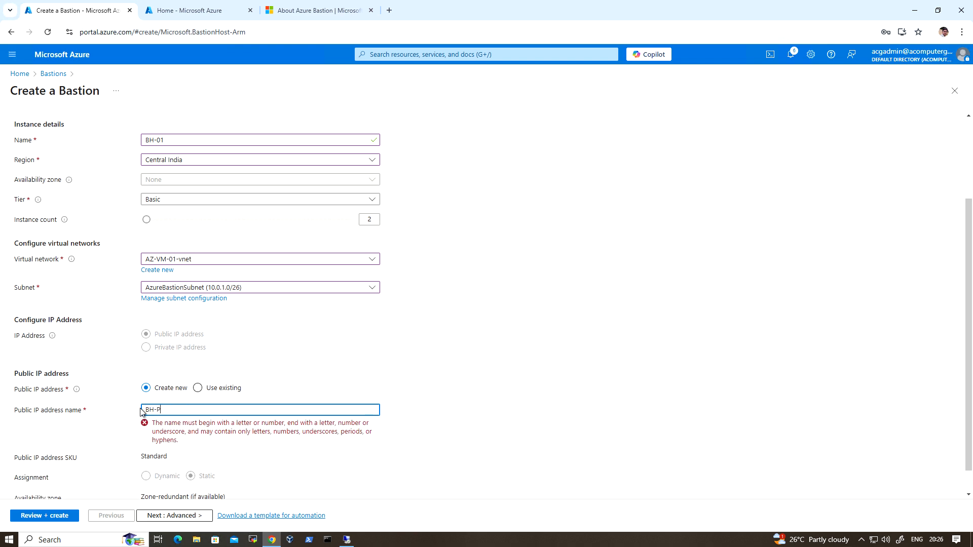
{"action": "type", "text": "IP"}
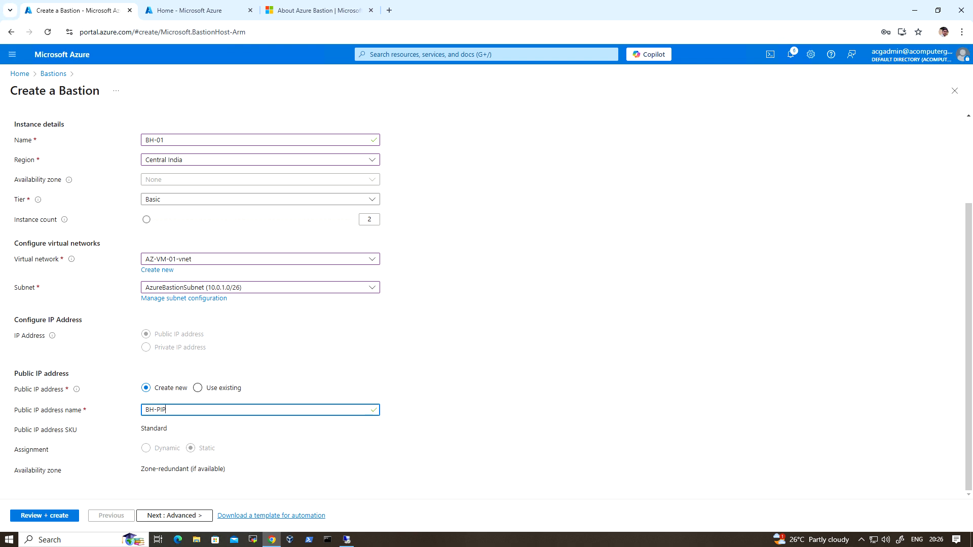
Step: Keep the default advanced features and tags, review the Bastion summary, and create the BH-01 host
{"action": "left_click", "coordinate": [173, 516]}
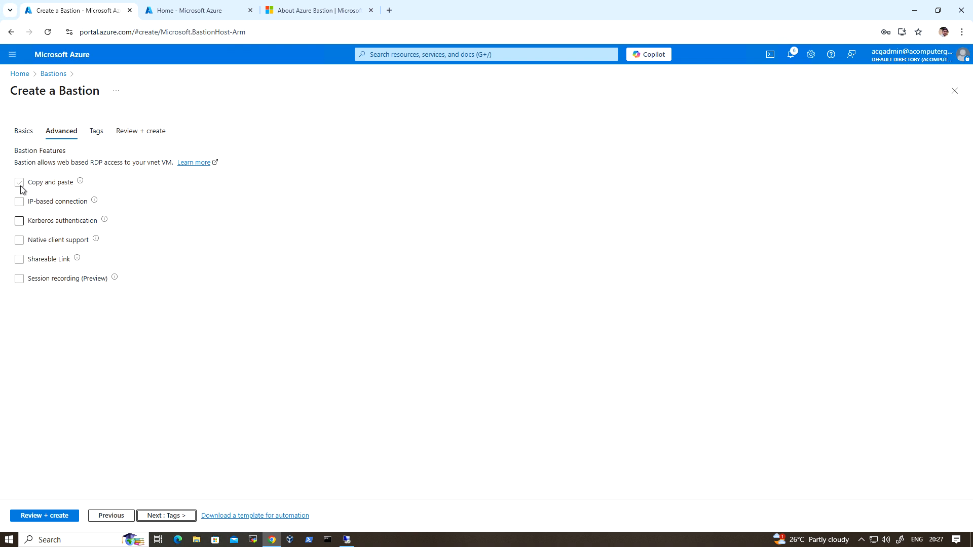
{"action": "mouse_move", "coordinate": [81, 186]}
{"action": "left_click", "coordinate": [172, 517]}
{"action": "left_click", "coordinate": [172, 516]}
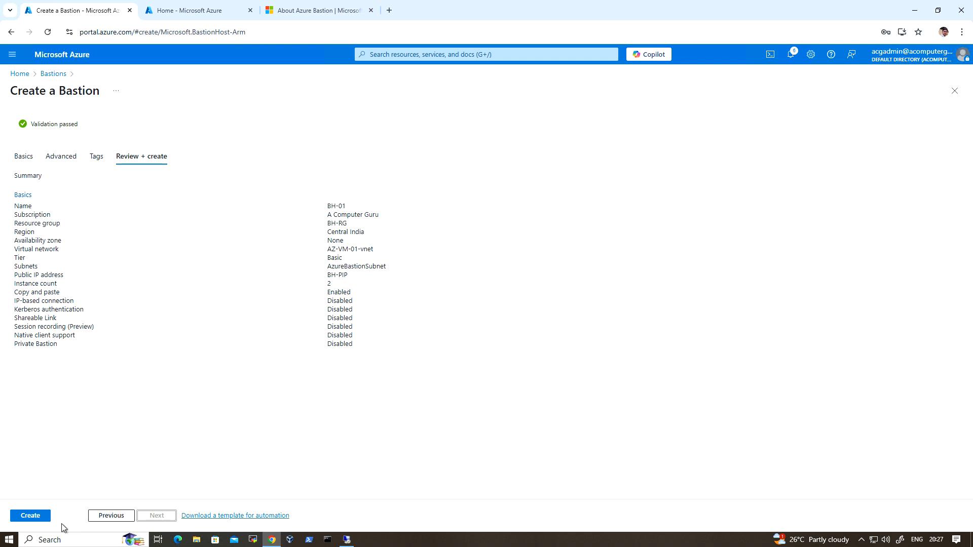
{"action": "left_click", "coordinate": [45, 513]}
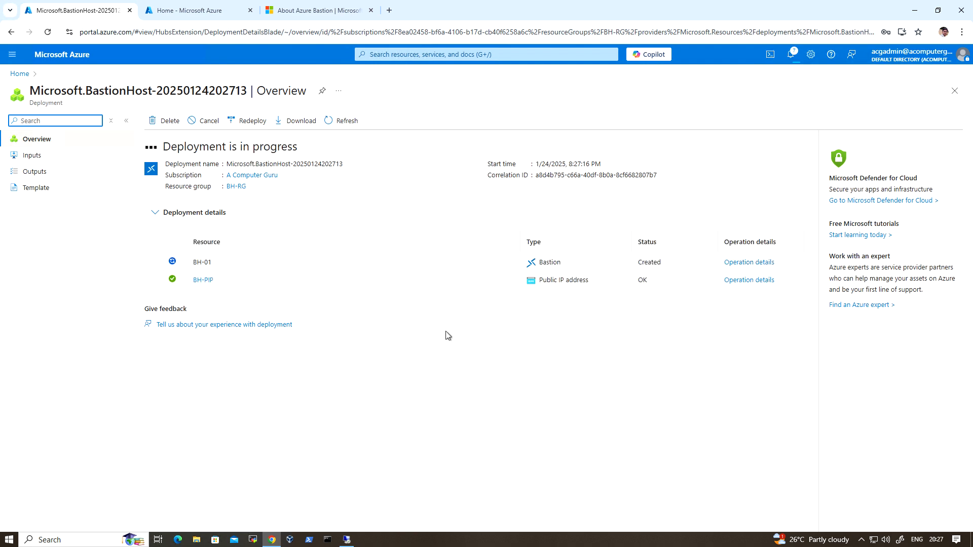
Step: Check the open Remote Desktop session to the virtual machine, then return to the Azure portal
{"action": "left_click", "coordinate": [349, 544]}
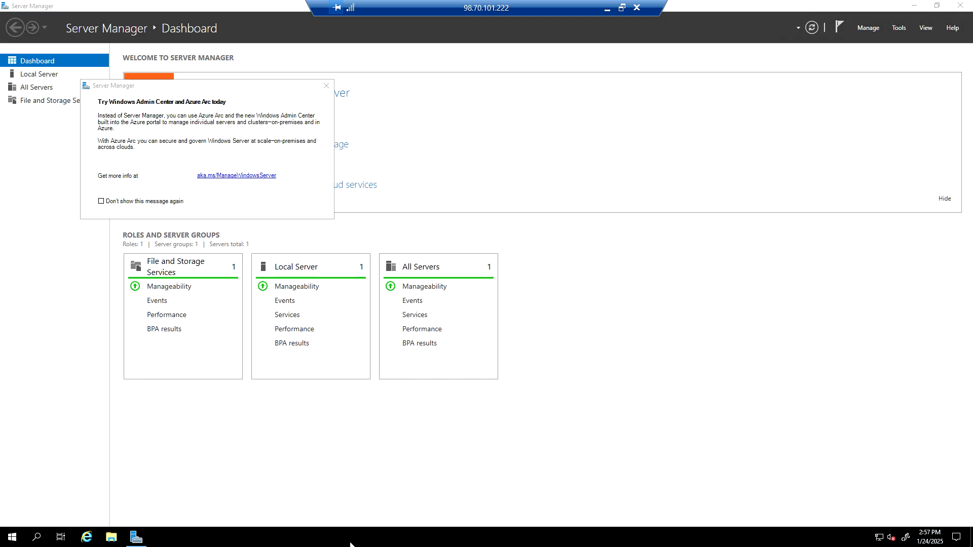
{"action": "left_click", "coordinate": [607, 10]}
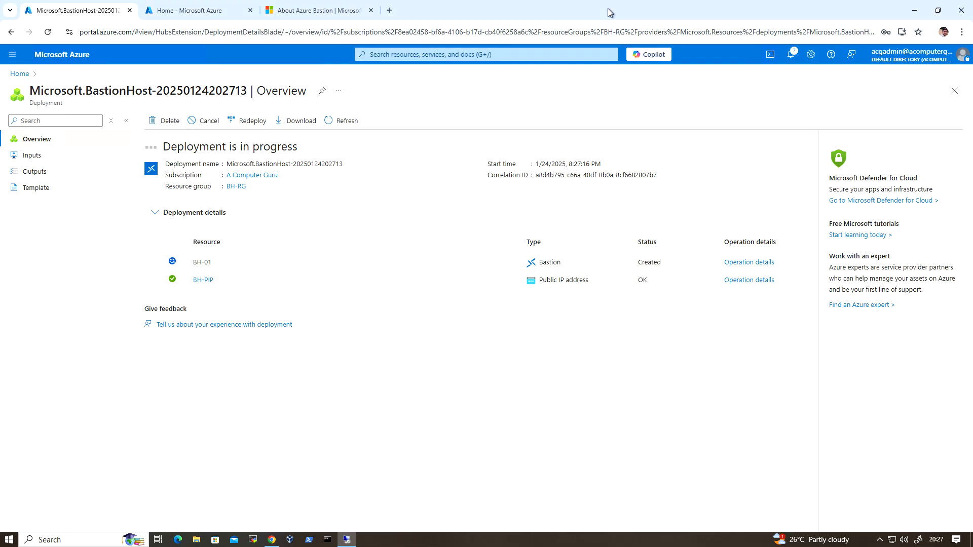
Step: In the second portal tab, open the IP configurations of AZ-VM-01's primary network interface from its network settings
{"action": "left_click", "coordinate": [195, 17]}
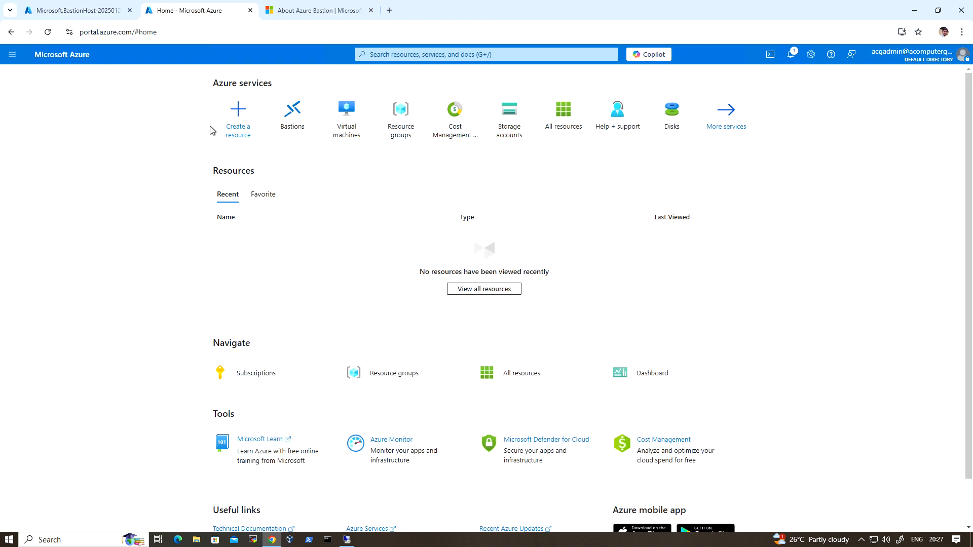
{"action": "left_click", "coordinate": [346, 118]}
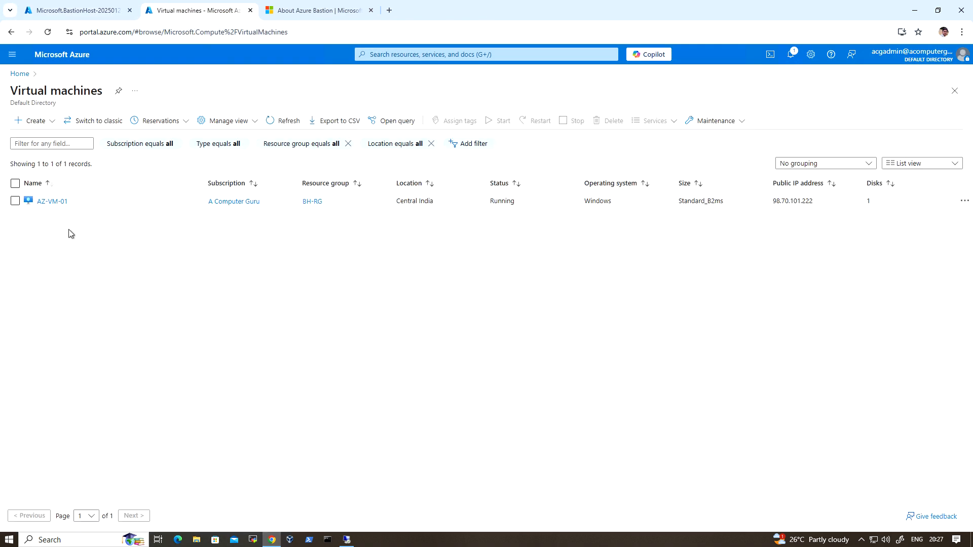
{"action": "left_click", "coordinate": [55, 203]}
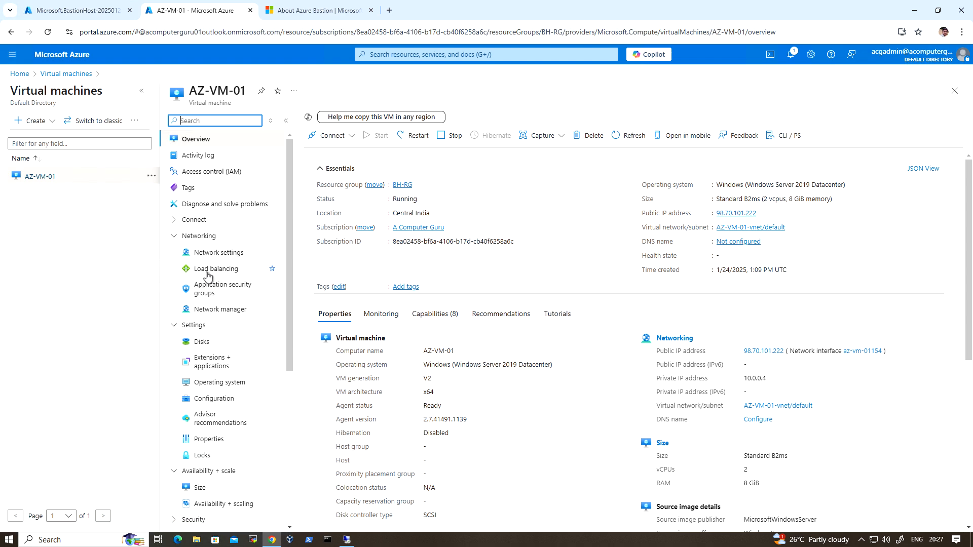
{"action": "left_click", "coordinate": [230, 255]}
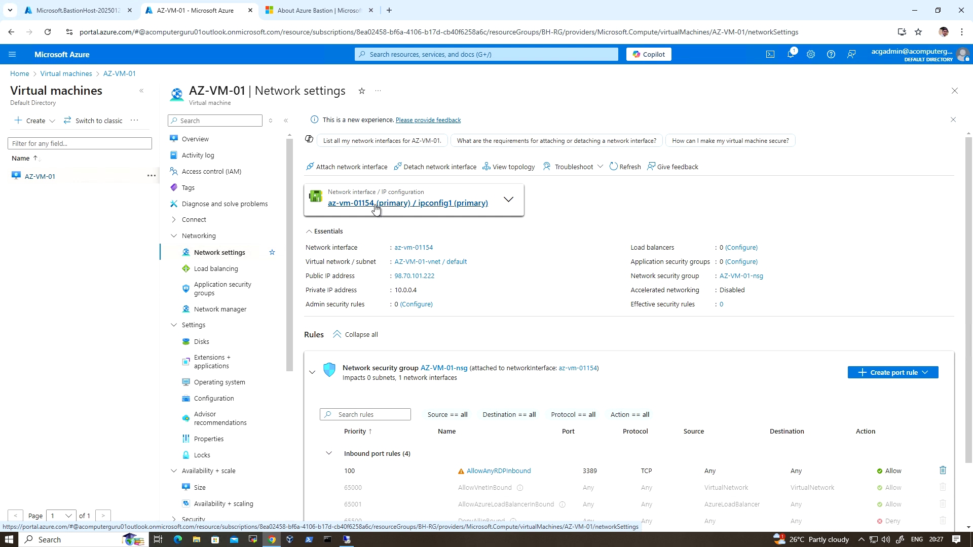
{"action": "left_click", "coordinate": [375, 206]}
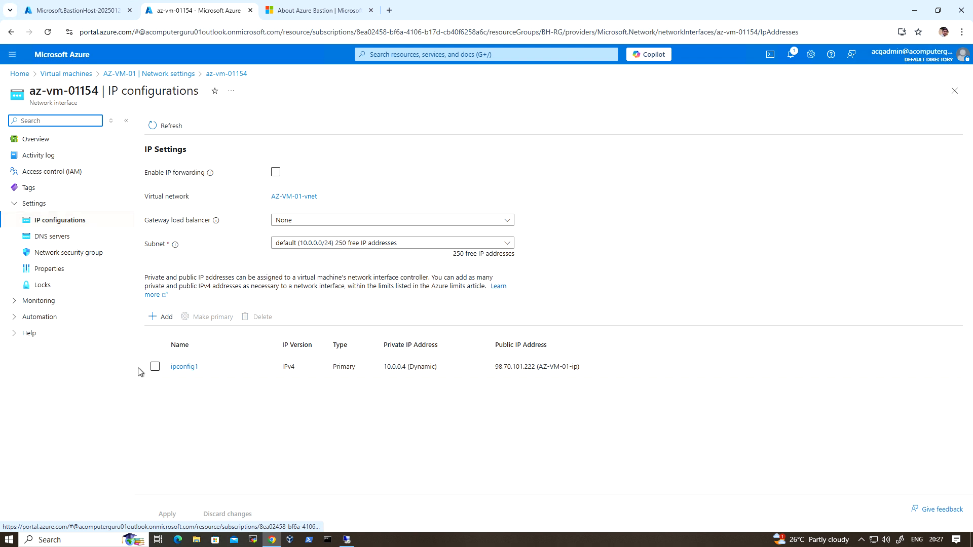
Step: Disassociate the public IP address from the ipconfig1 configuration and save the change
{"action": "left_click", "coordinate": [187, 368]}
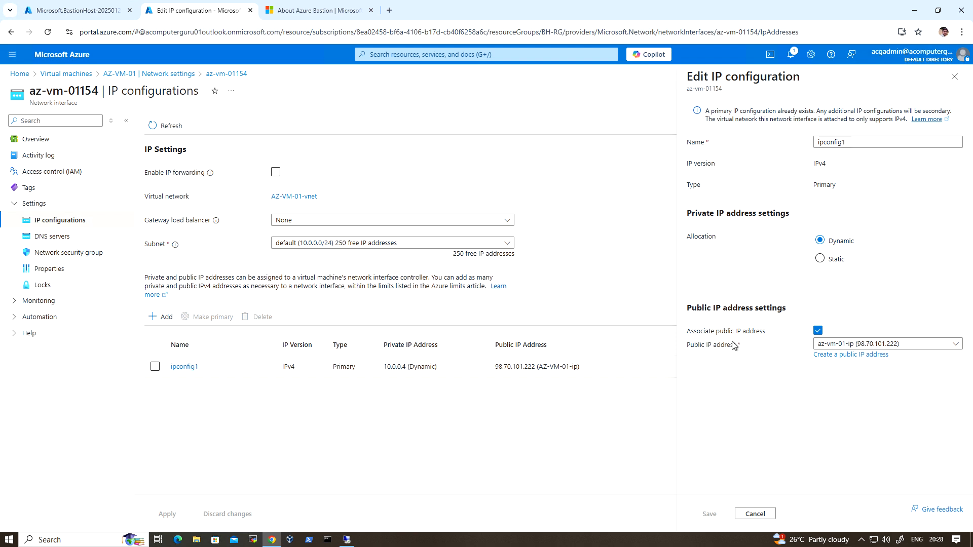
{"action": "left_click", "coordinate": [817, 331]}
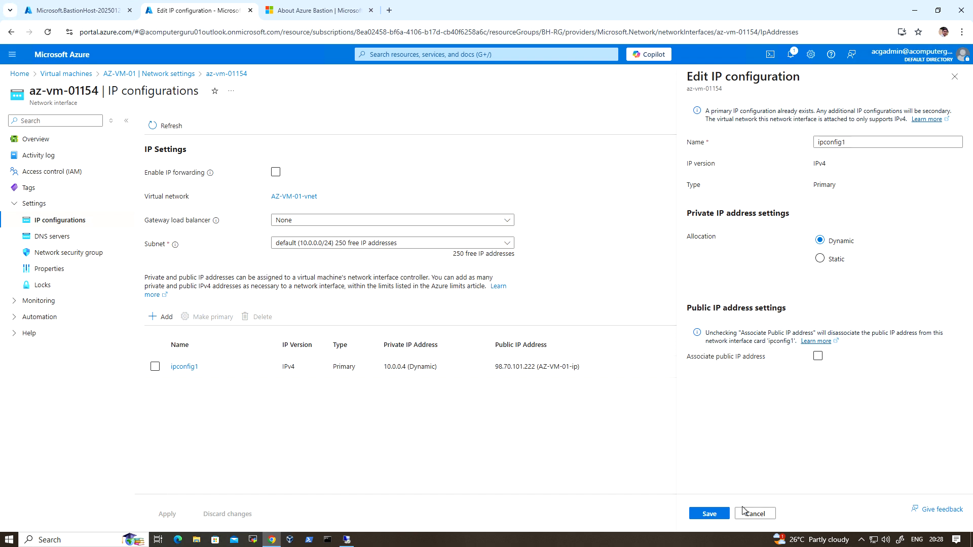
{"action": "left_click", "coordinate": [709, 514]}
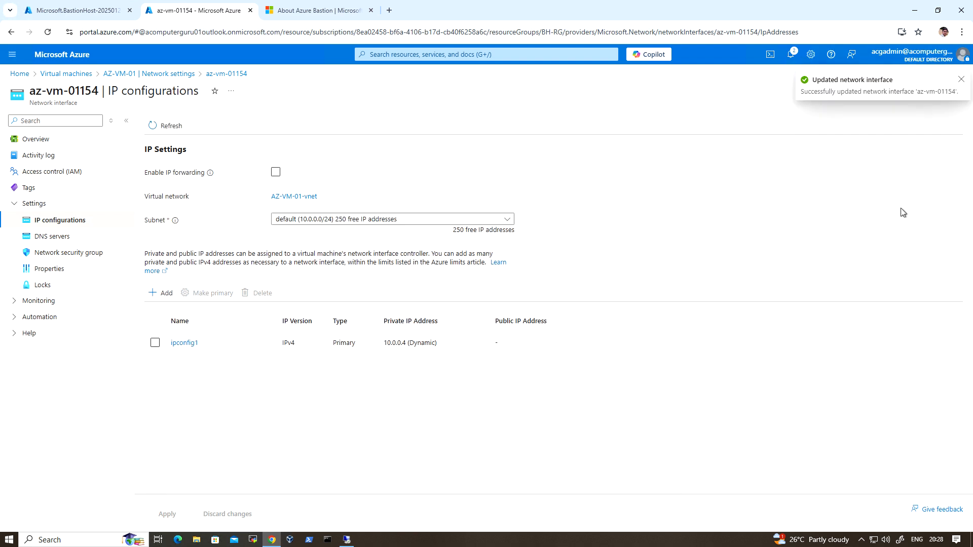
Step: Return to the virtual machines list and refresh it to check AZ-VM-01's public IP address
{"action": "left_click", "coordinate": [82, 74]}
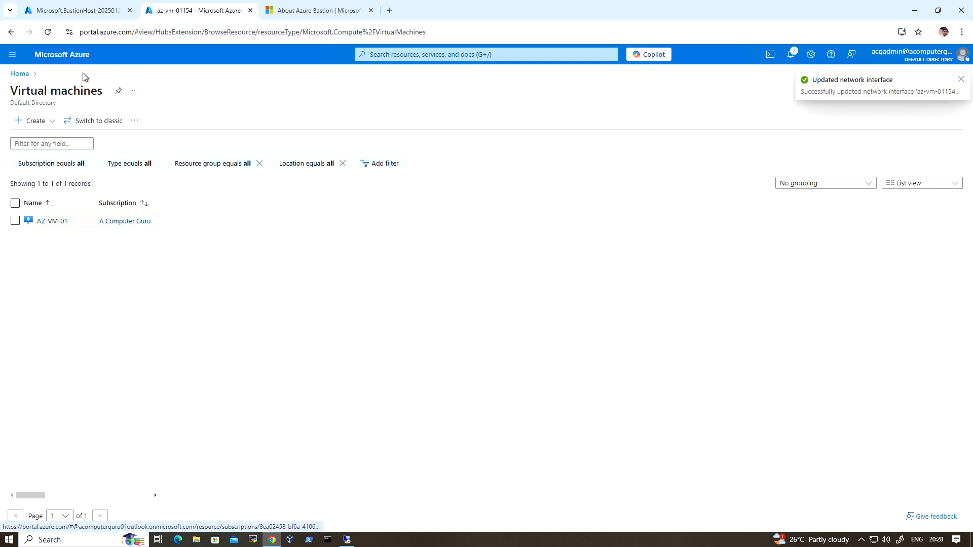
{"action": "left_click", "coordinate": [48, 32]}
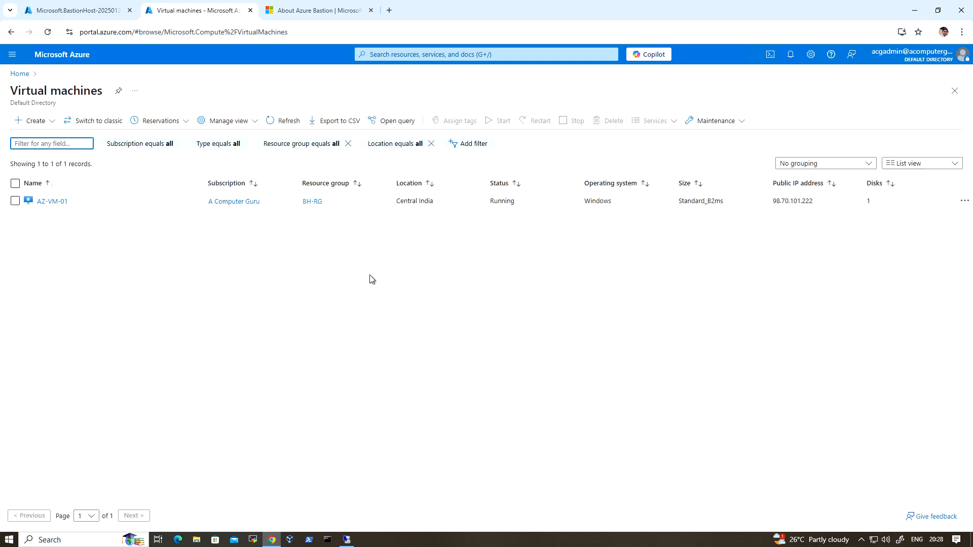
{"action": "left_click", "coordinate": [283, 123]}
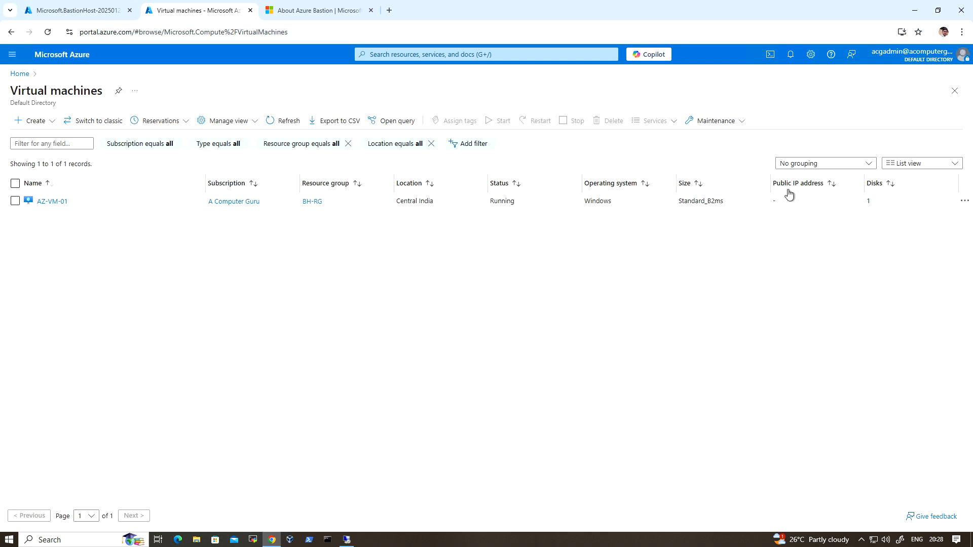
Step: Open AZ-VM-01's overview and check its private IP address in the networking properties
{"action": "left_click", "coordinate": [60, 201]}
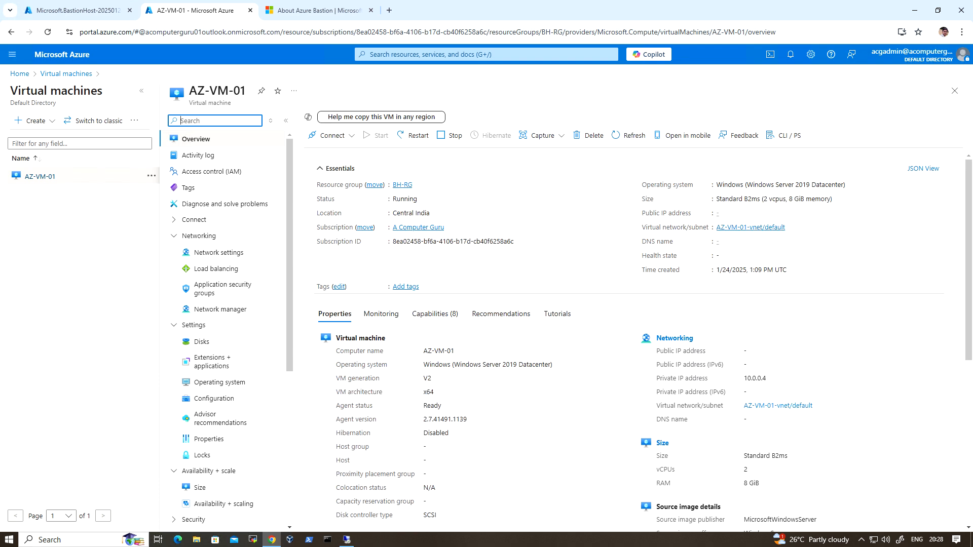
{"action": "left_click_drag", "start_coordinate": [780, 379], "coordinate": [743, 379]}
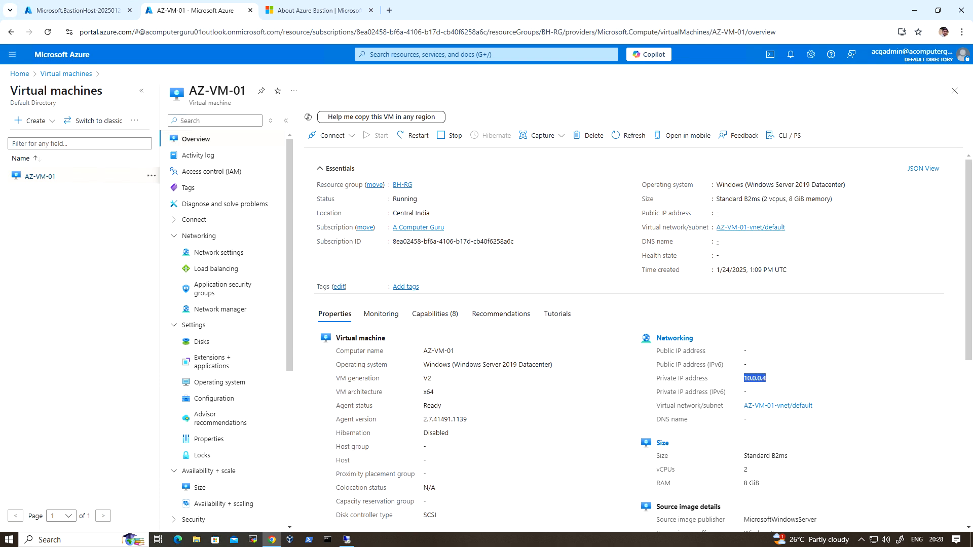
{"action": "left_click", "coordinate": [782, 380]}
Step: Return to the Bastion deployment in the first portal tab, wait for it to complete, and open the deployed BH-01 resource
{"action": "left_click", "coordinate": [88, 14]}
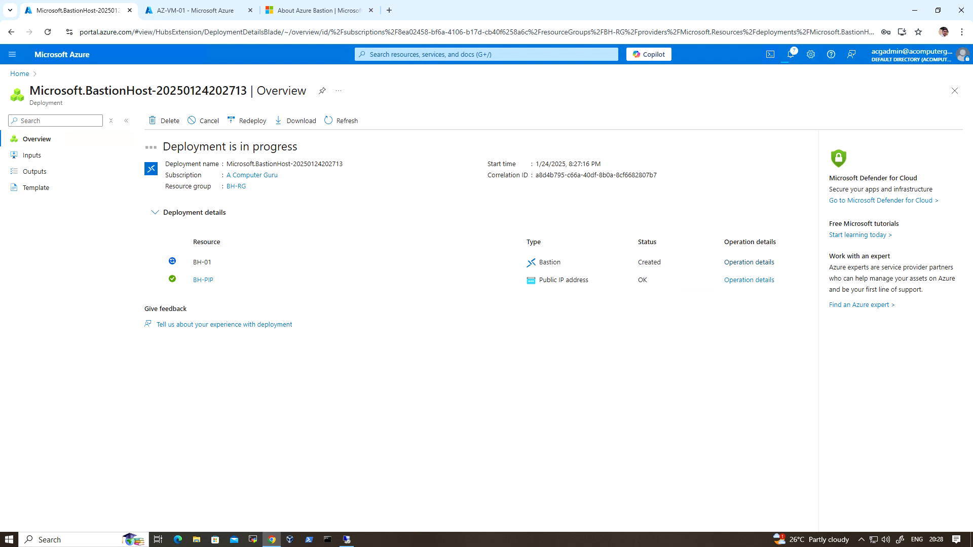
{"action": "mouse_move", "coordinate": [204, 280]}
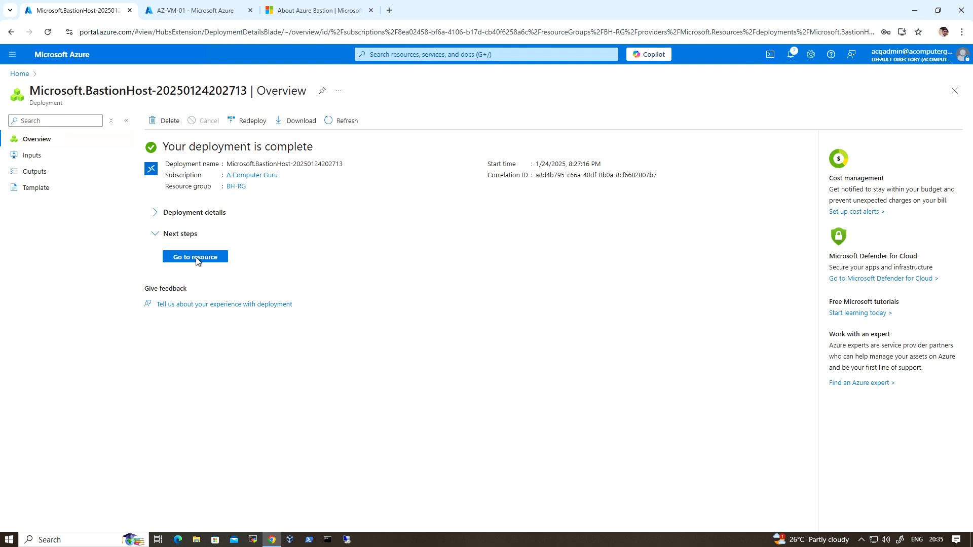
{"action": "left_click", "coordinate": [200, 257]}
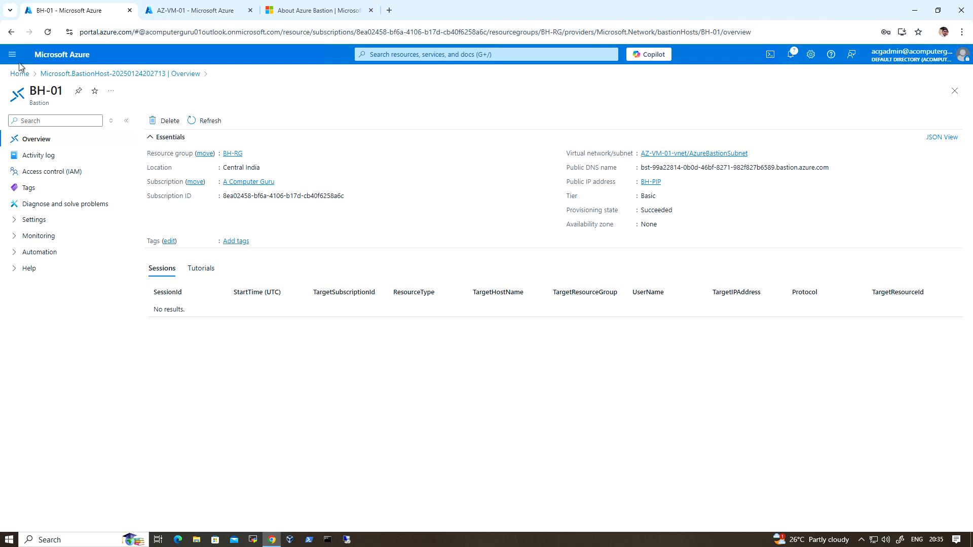
Step: Open AZ-VM-01 from the virtual machines list and choose to connect to it via Bastion
{"action": "left_click", "coordinate": [65, 55]}
{"action": "left_click", "coordinate": [337, 117]}
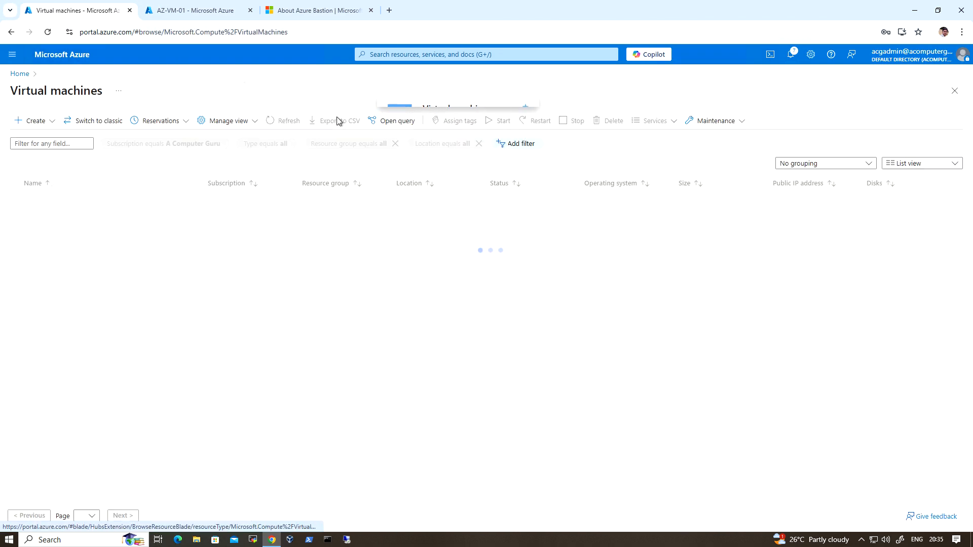
{"action": "left_click", "coordinate": [56, 201]}
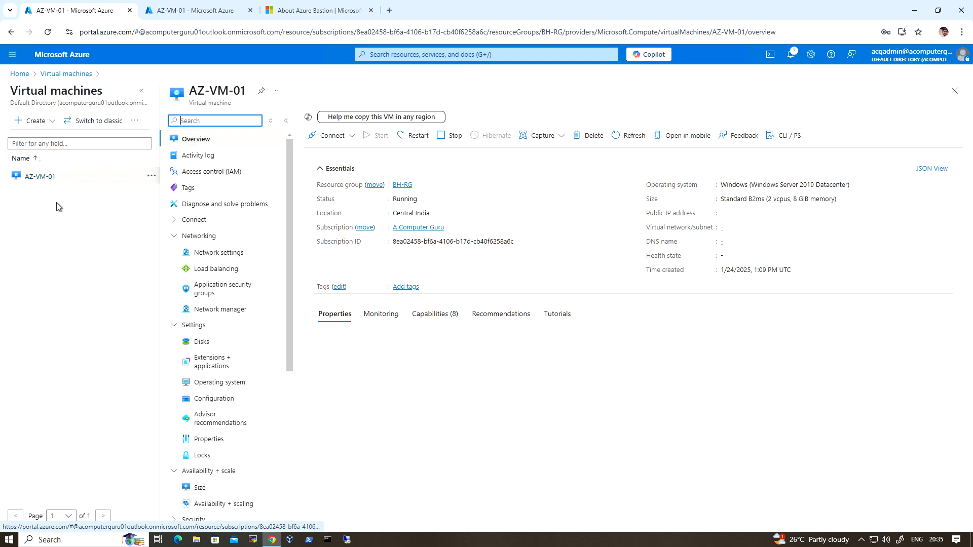
{"action": "left_click", "coordinate": [340, 136]}
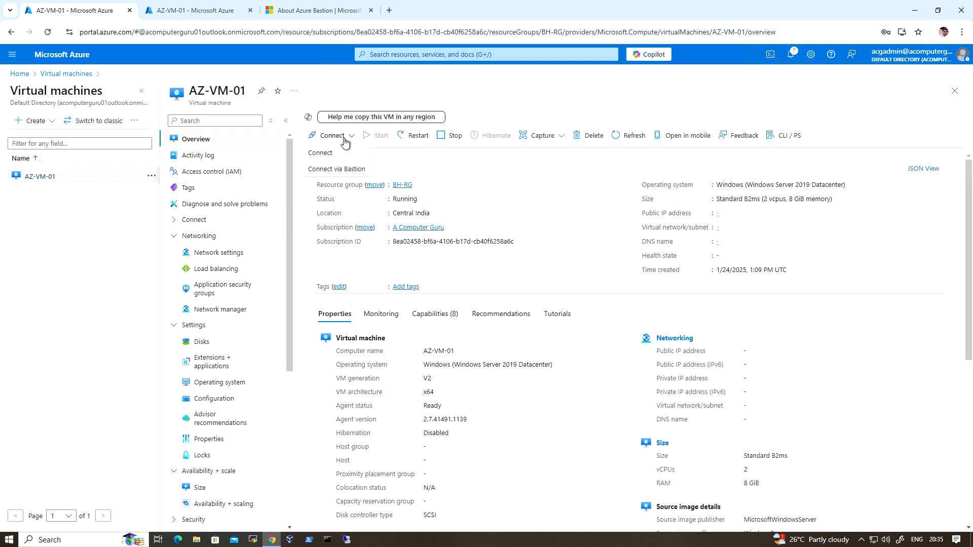
{"action": "left_click", "coordinate": [339, 170]}
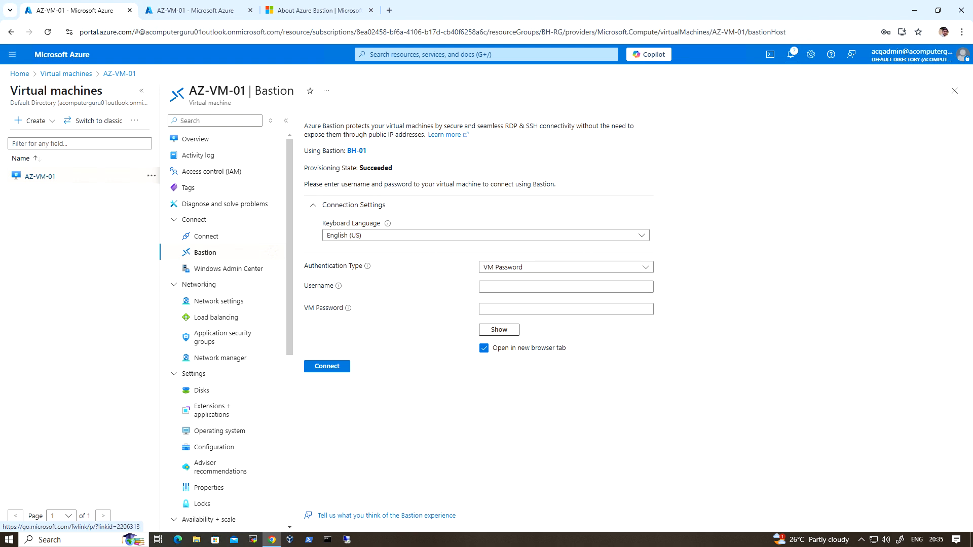
Step: Keep VM Password as the authentication type, enter the username azureadmin and the VM password, and try to connect through Bastion
{"action": "left_click", "coordinate": [602, 270]}
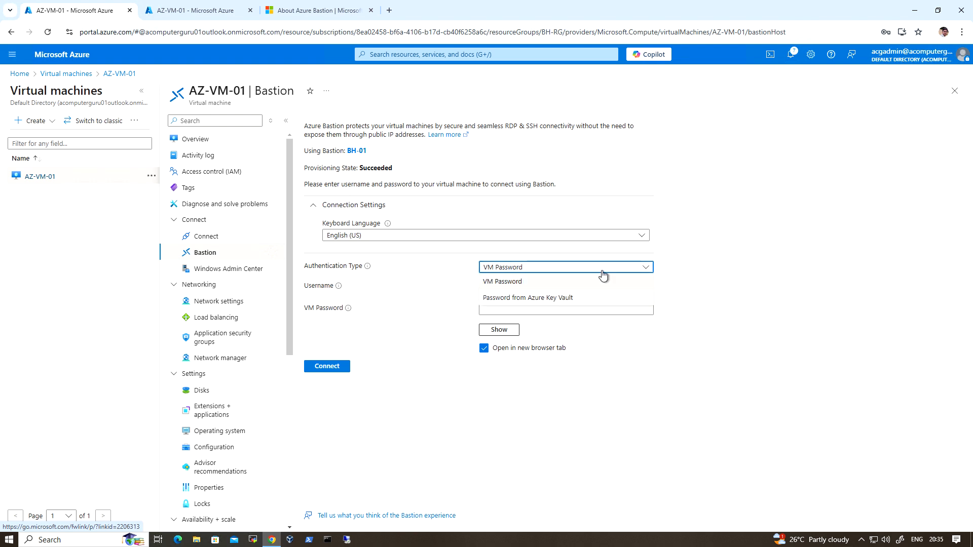
{"action": "left_click", "coordinate": [602, 274]}
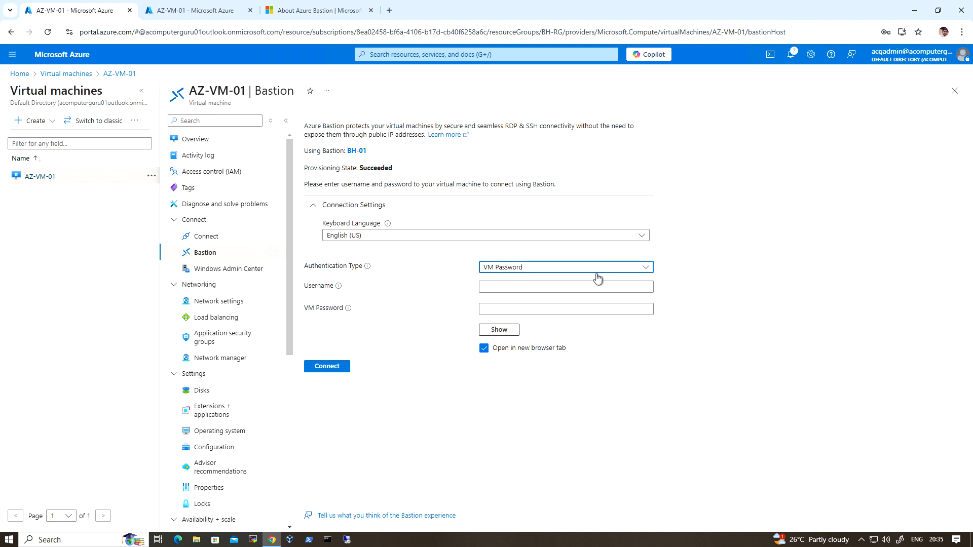
{"action": "key", "text": "Tab"}
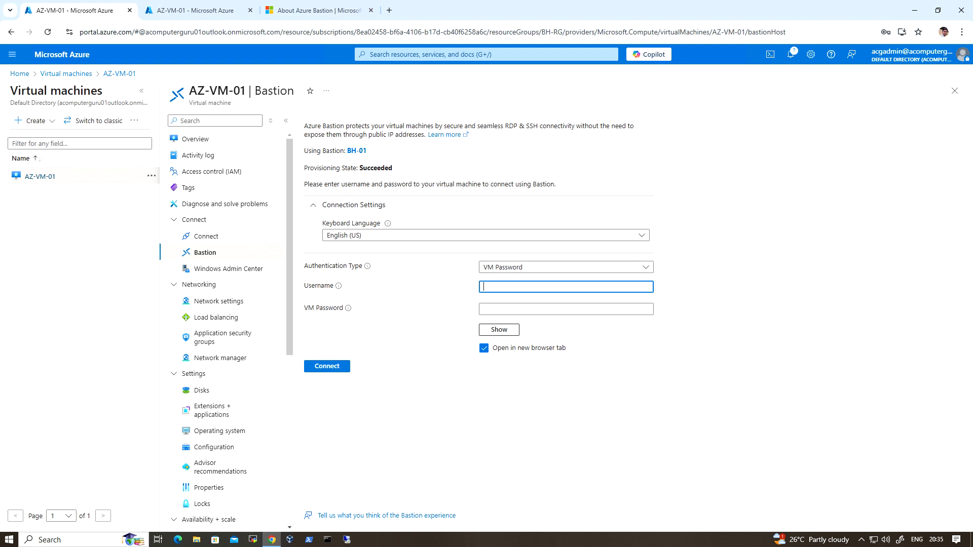
{"action": "type", "text": "azureadmin"}
{"action": "key", "text": "Tab"}
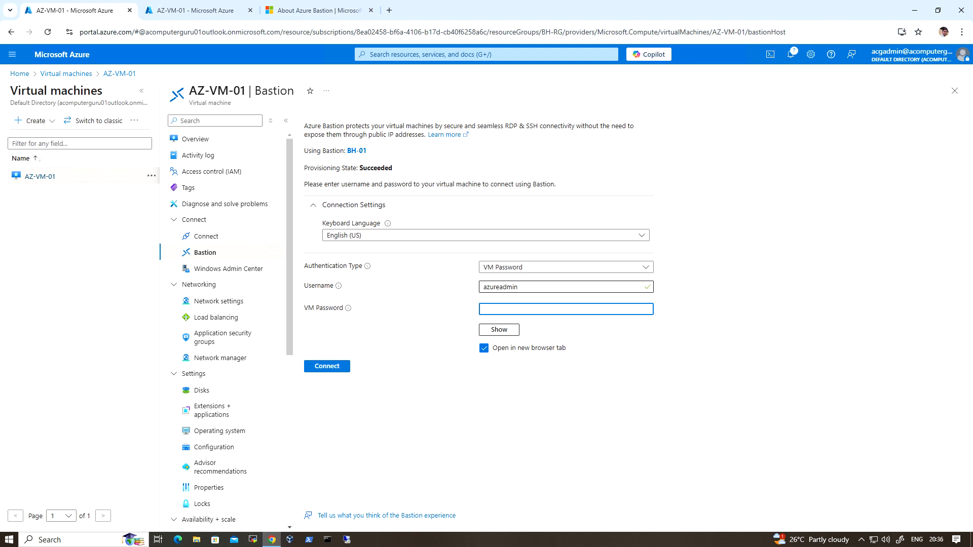
{"action": "type", "text": "P"}
{"action": "left_click", "coordinate": [340, 367]}
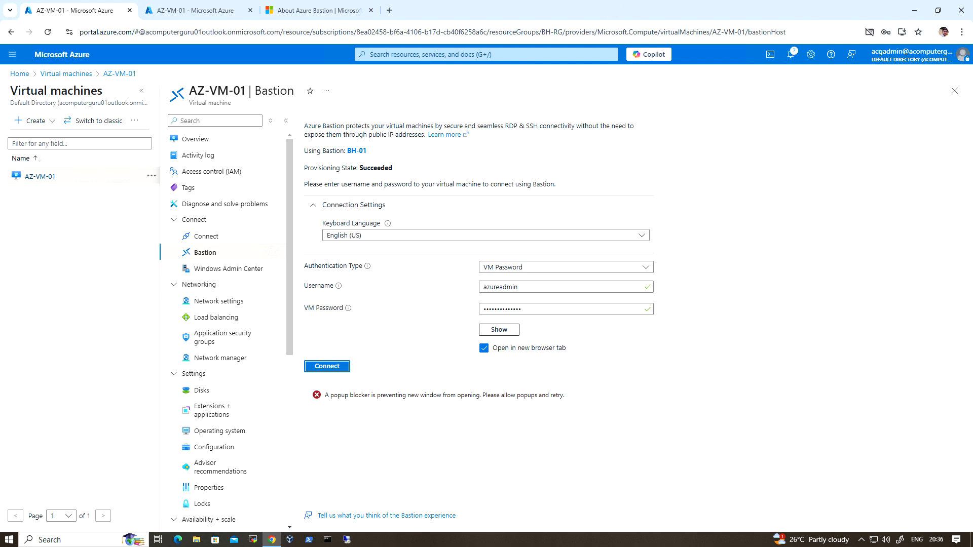
{"action": "left_click", "coordinate": [869, 33]}
{"action": "left_click", "coordinate": [819, 95]}
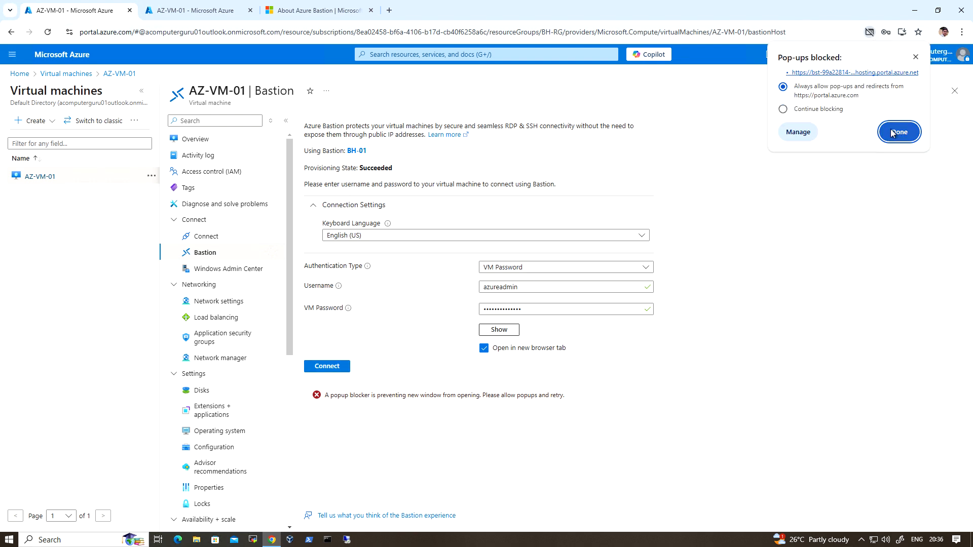
{"action": "left_click", "coordinate": [897, 132]}
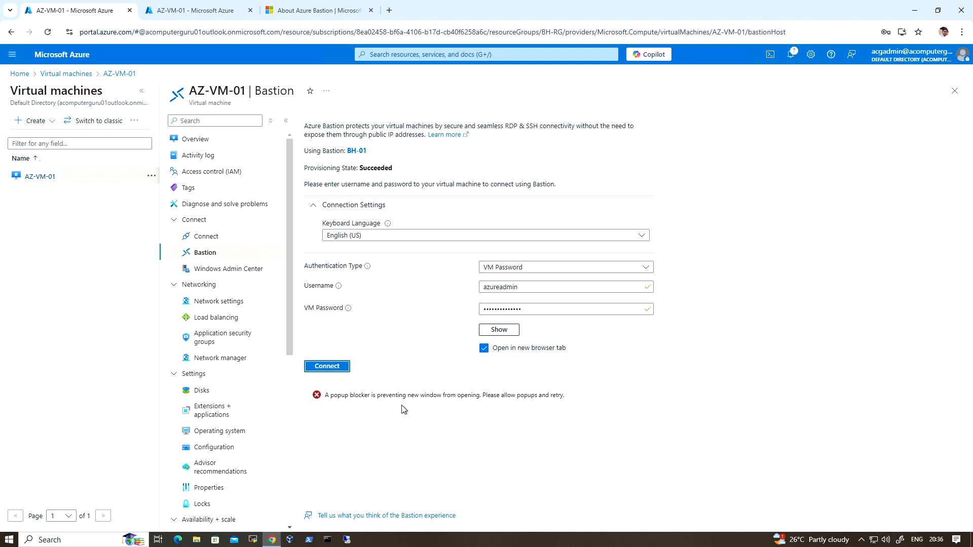
{"action": "left_click", "coordinate": [332, 368]}
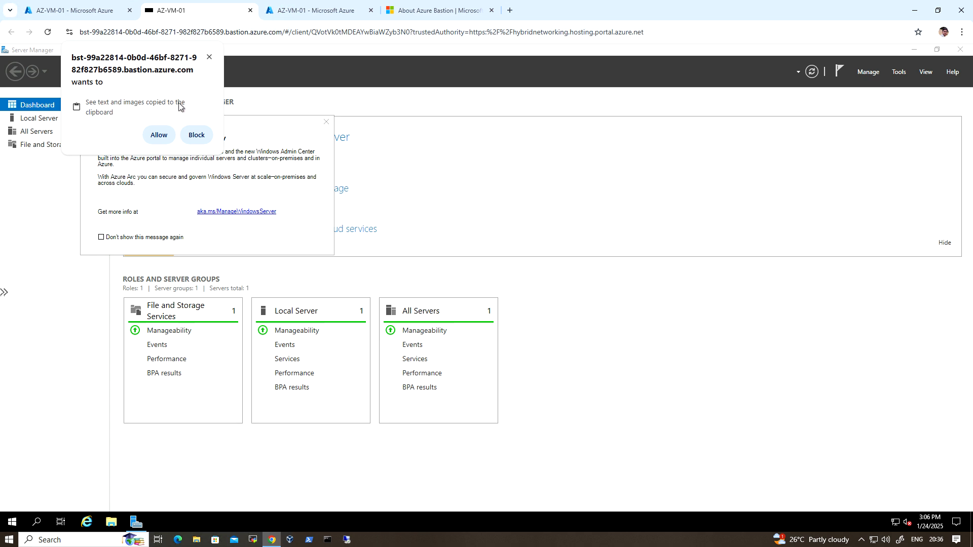
Step: Allow clipboard access for the Bastion session, and close the Windows Admin Center notice and Server Manager on the virtual machine
{"action": "left_click", "coordinate": [159, 136]}
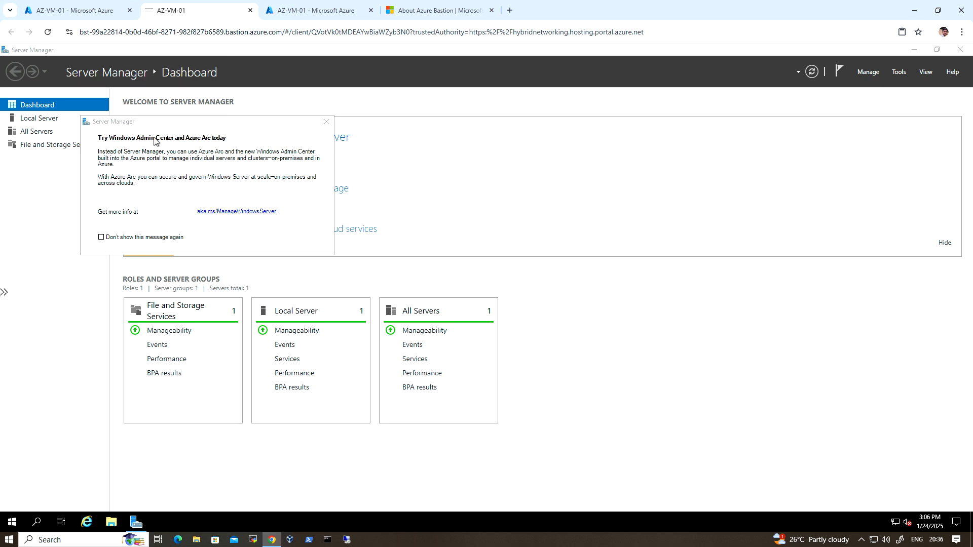
{"action": "left_click", "coordinate": [326, 123]}
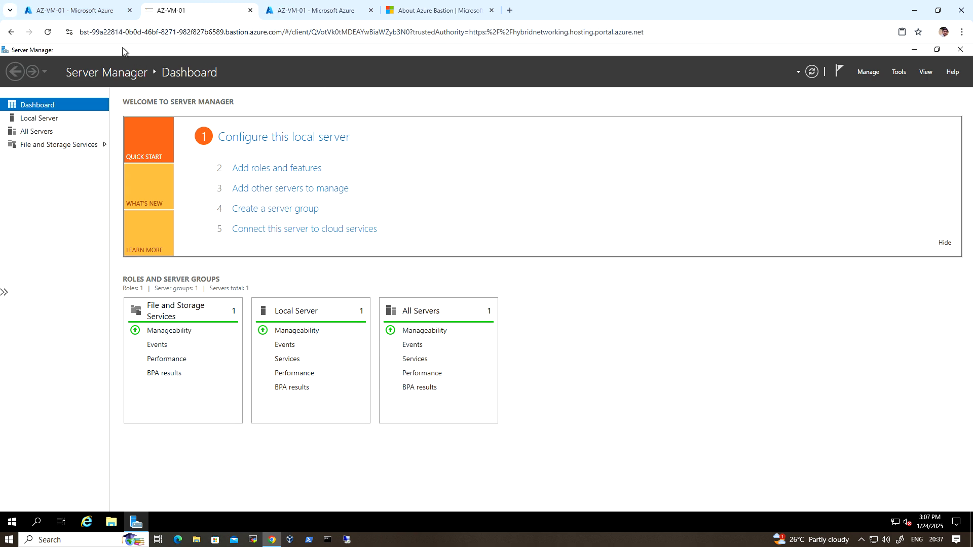
{"action": "left_click", "coordinate": [81, 8]}
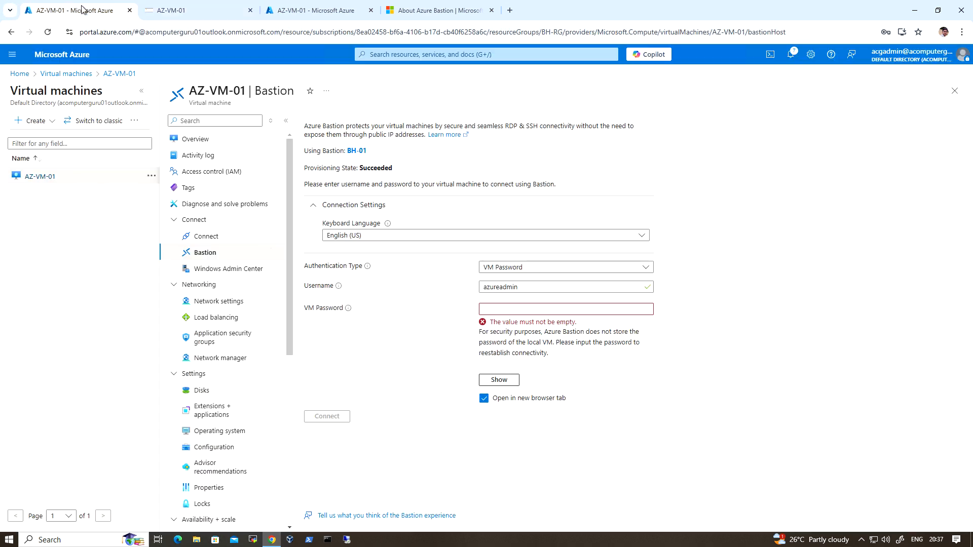
{"action": "left_click", "coordinate": [173, 10]}
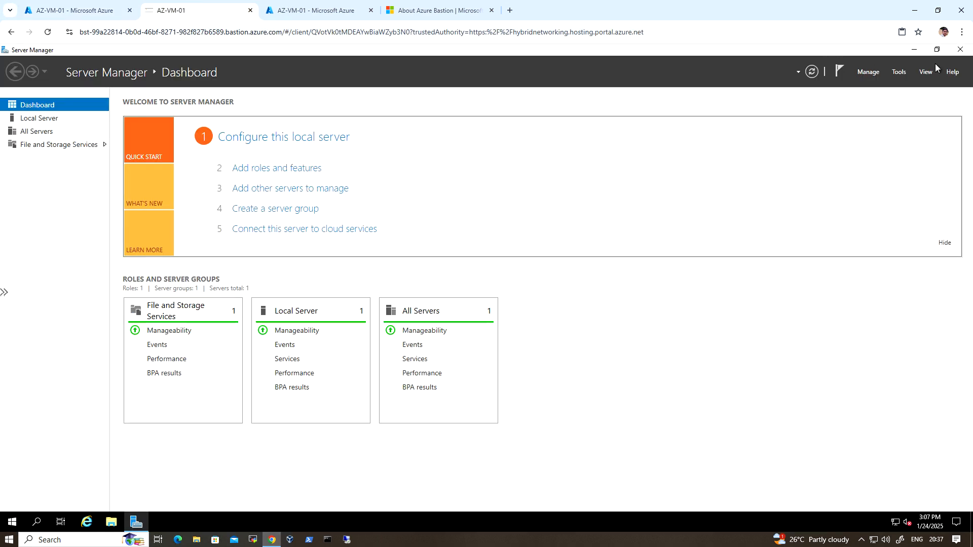
{"action": "left_click", "coordinate": [961, 50]}
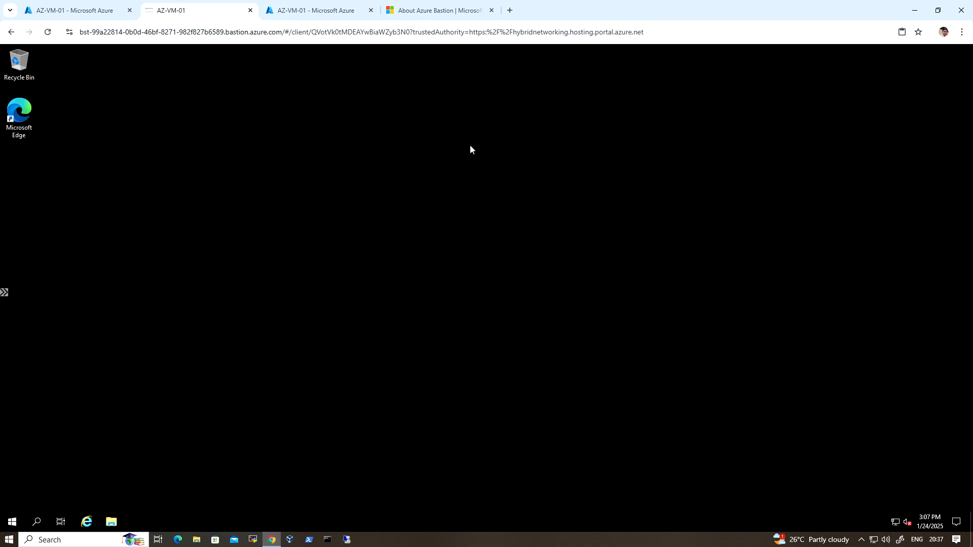
Step: Return to the Azure portal's first tab and open the virtual machines list to check AZ-VM-01's public IP address
{"action": "left_click", "coordinate": [75, 10]}
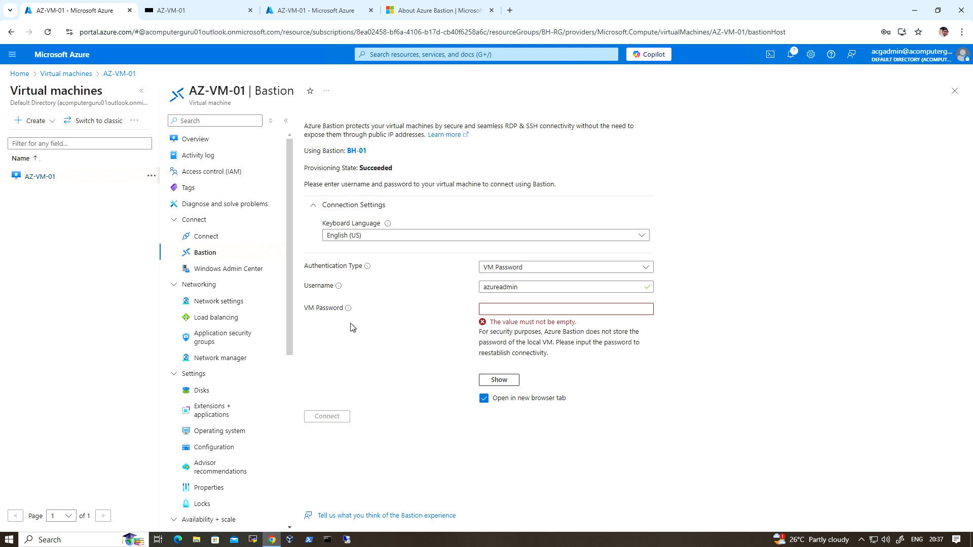
{"action": "left_click", "coordinate": [71, 60]}
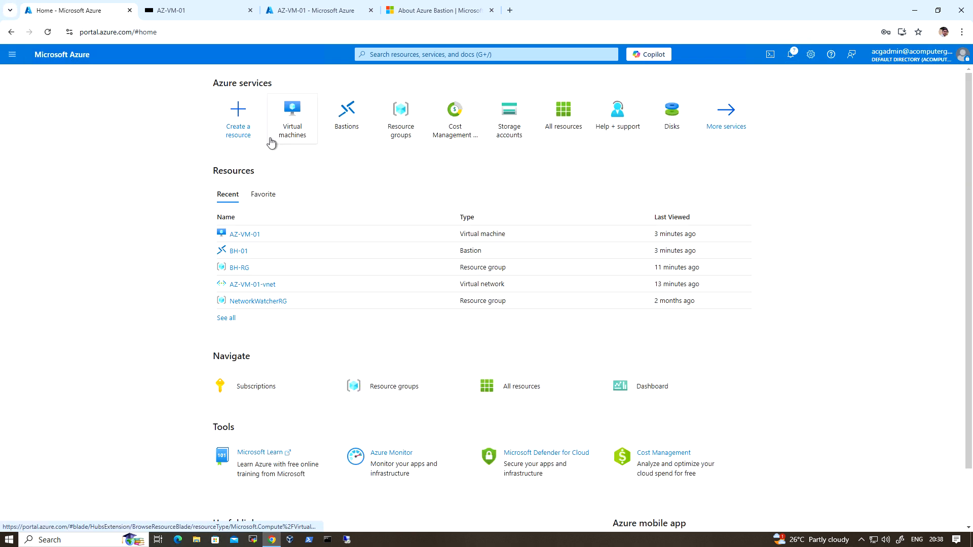
{"action": "left_click", "coordinate": [296, 123]}
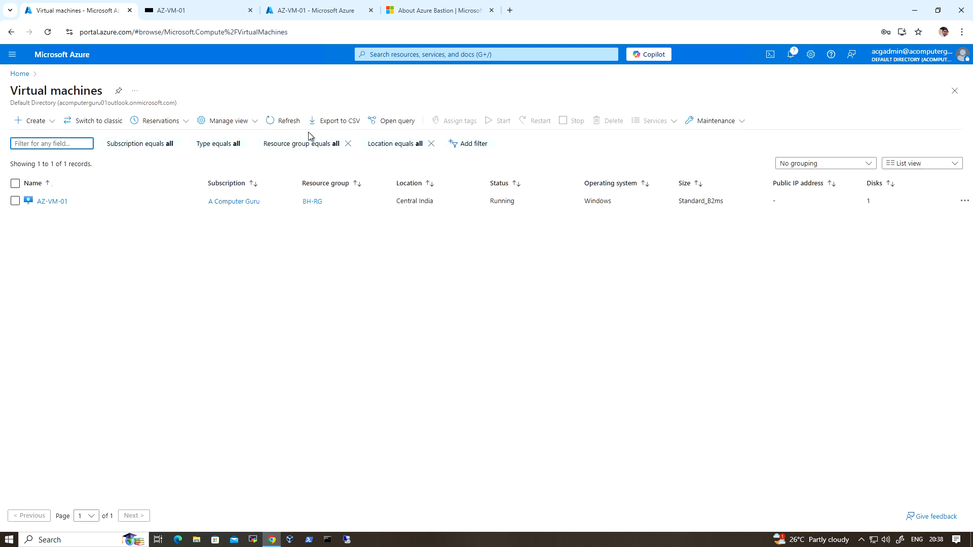